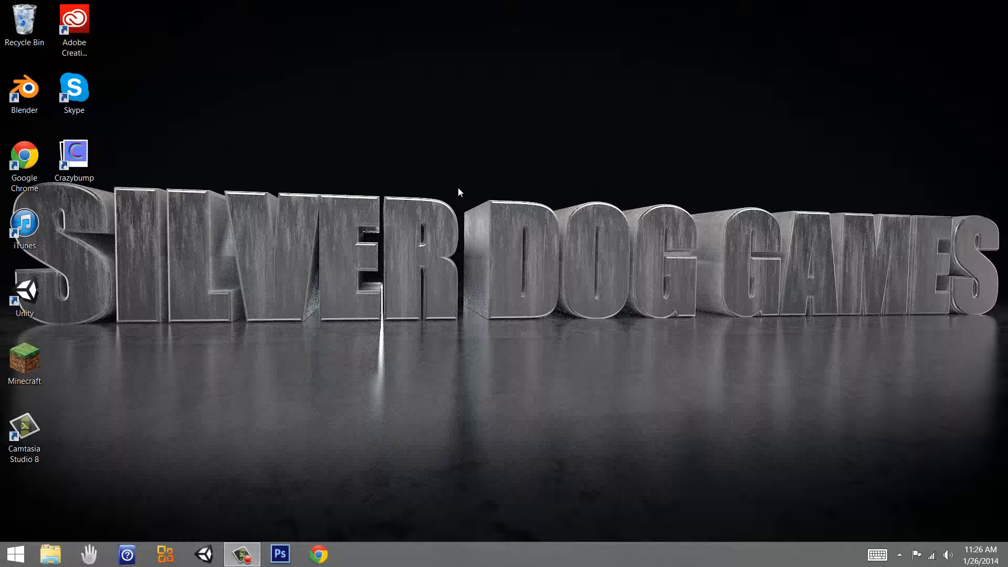
drag(461, 198, 872, 329)
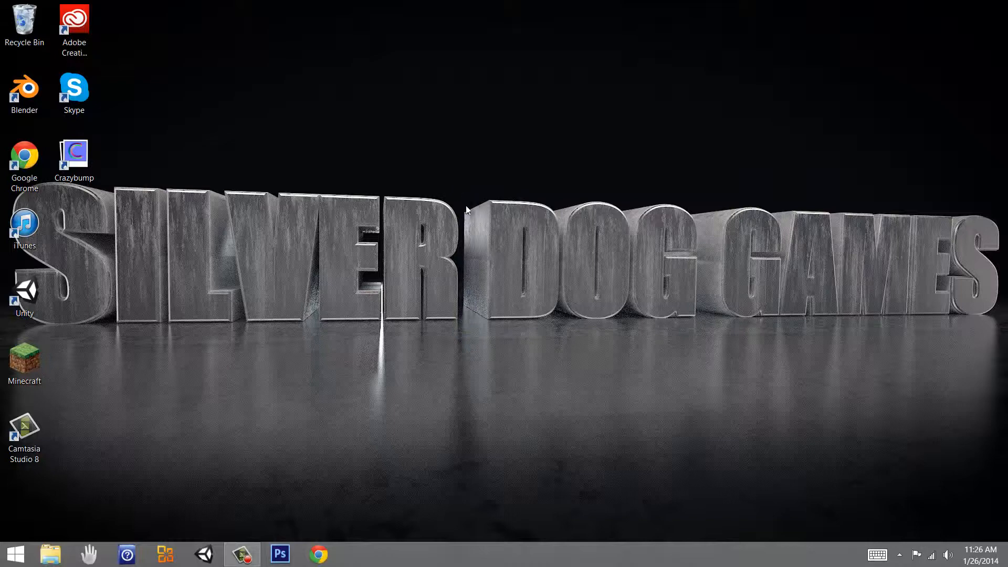
drag(463, 200, 982, 328)
drag(235, 277, 288, 398)
Step: Open the Devices and Printers list from the Hardware and Sound category of the Control Panel
mouse_move(1003, 5)
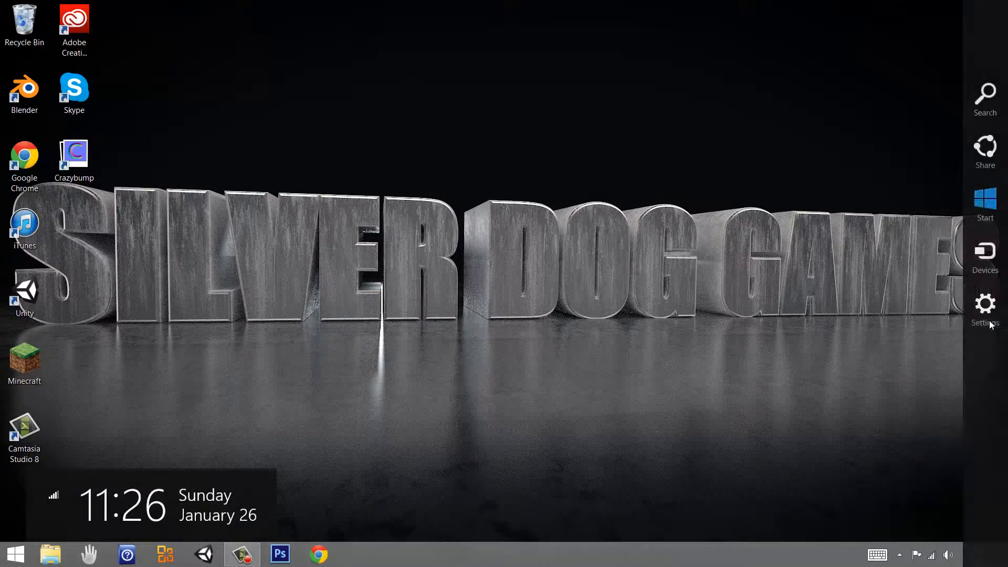
click(986, 304)
click(899, 84)
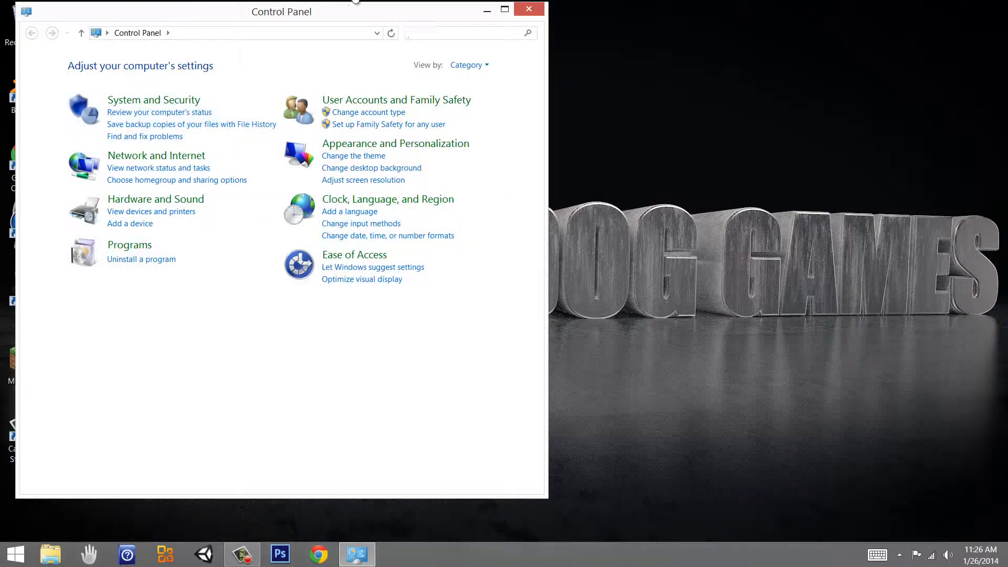
drag(347, 13, 395, 11)
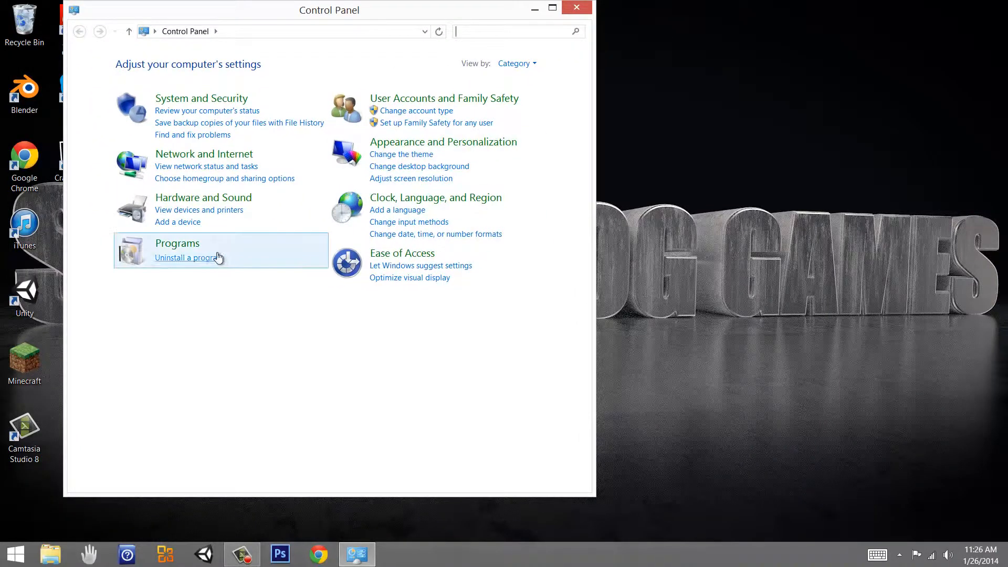
click(207, 198)
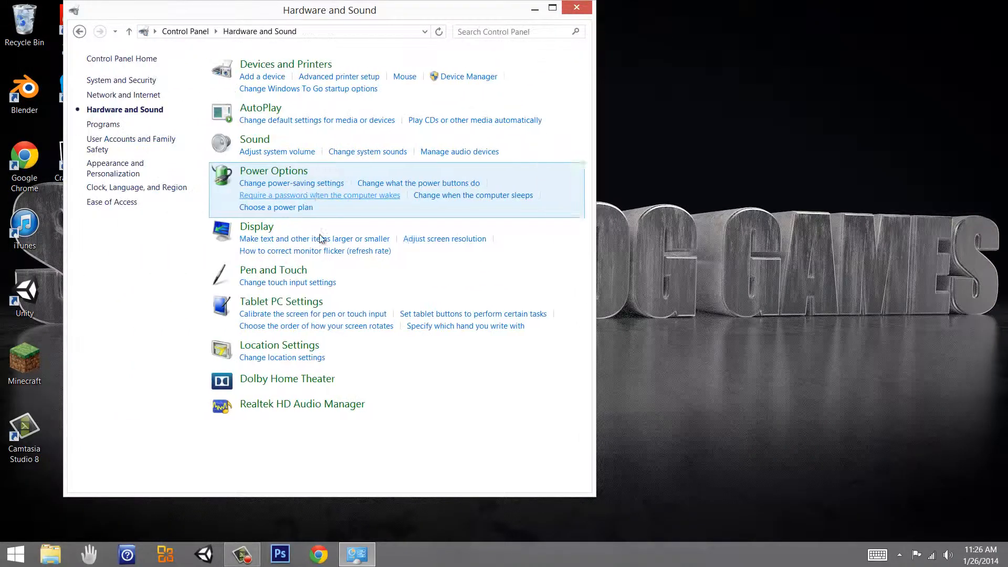
click(285, 67)
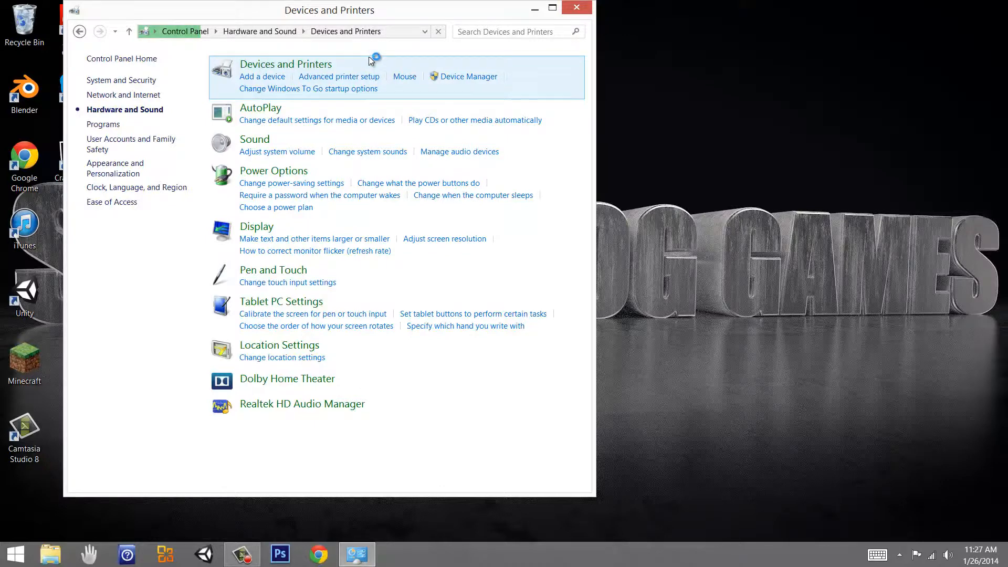
drag(364, 12, 375, 20)
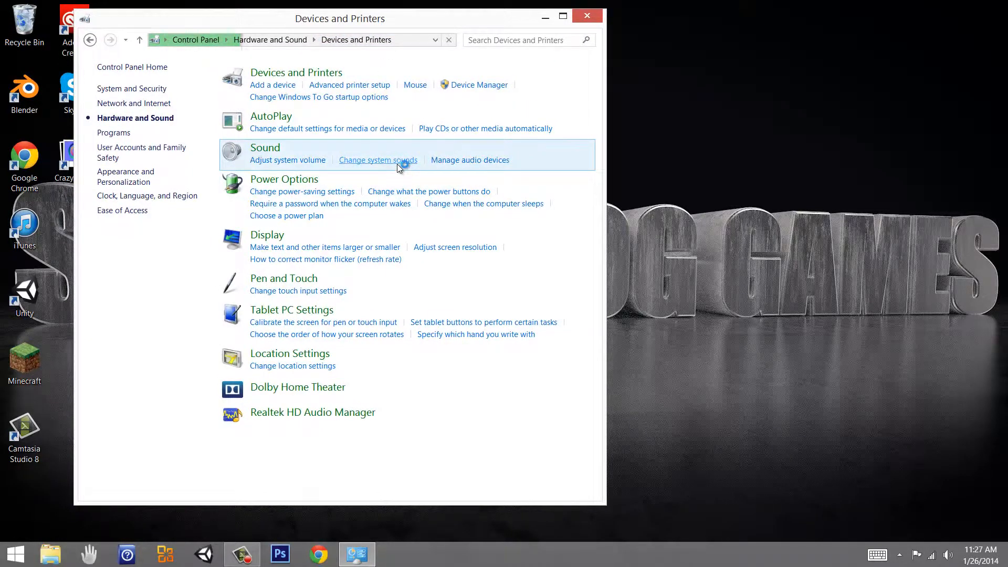
click(312, 77)
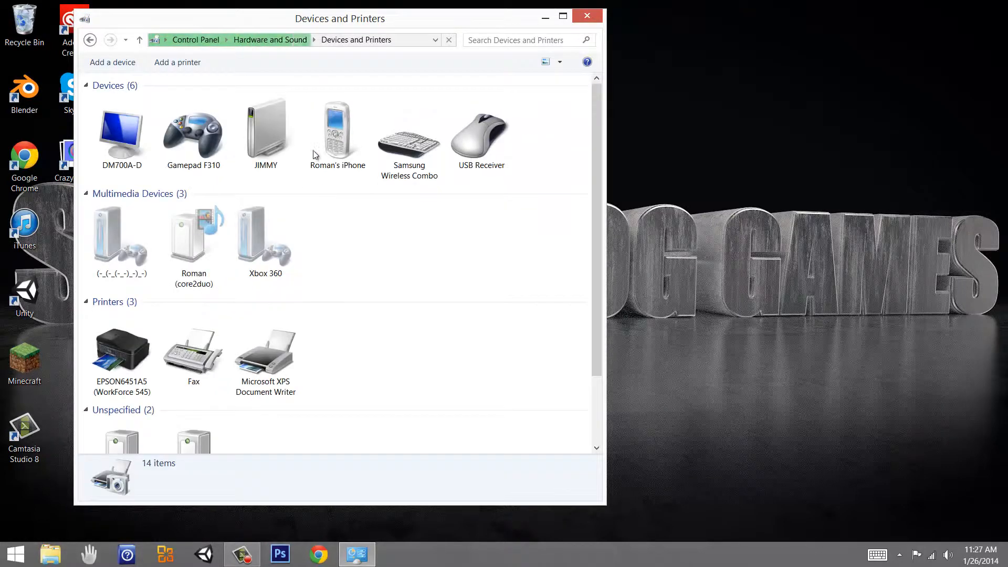
Step: Open the Gamepad F310's hardware functions and show the properties of its Xbox 360 Controller for Windows function
click(198, 131)
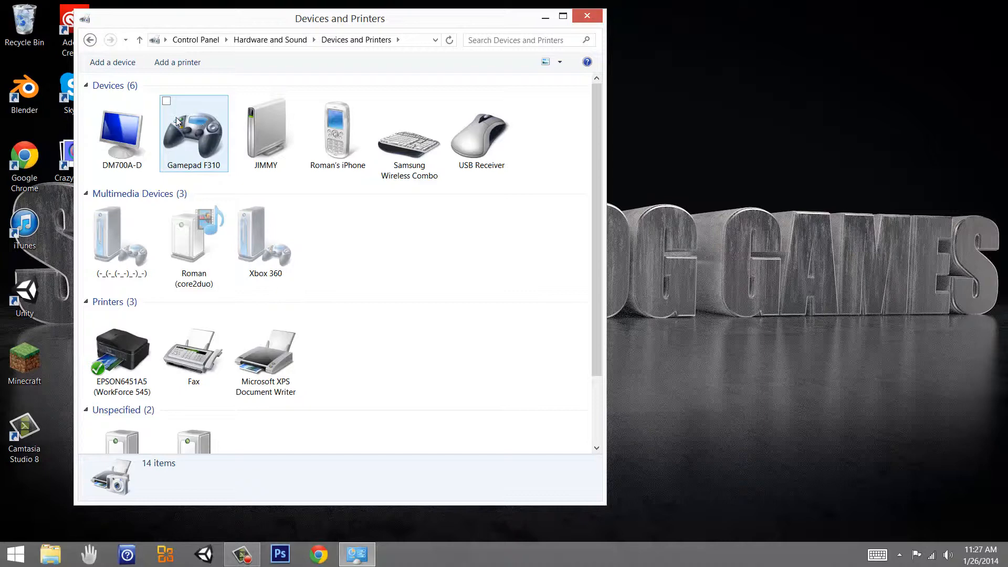
double_click(201, 142)
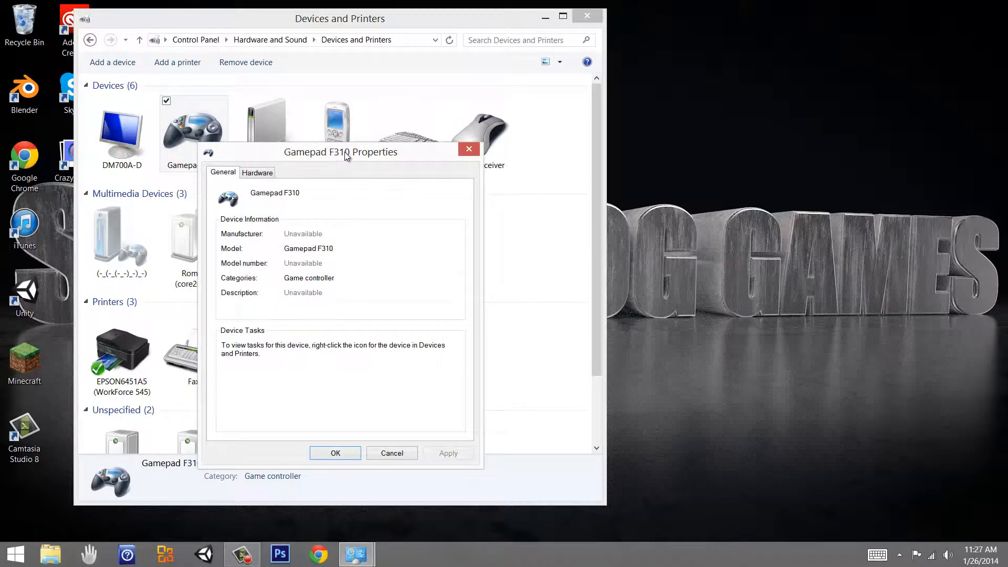
drag(341, 158, 703, 63)
click(620, 76)
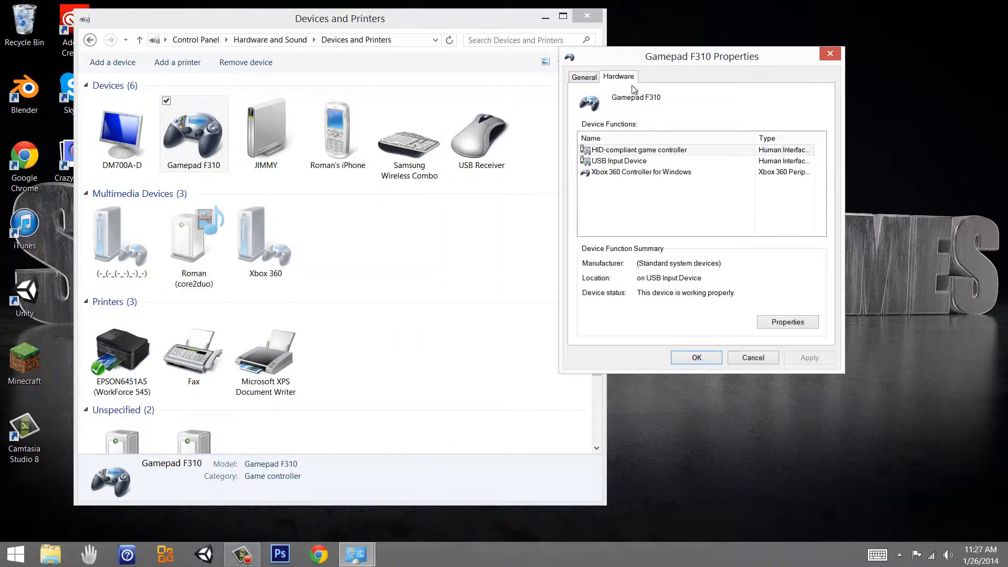
click(628, 174)
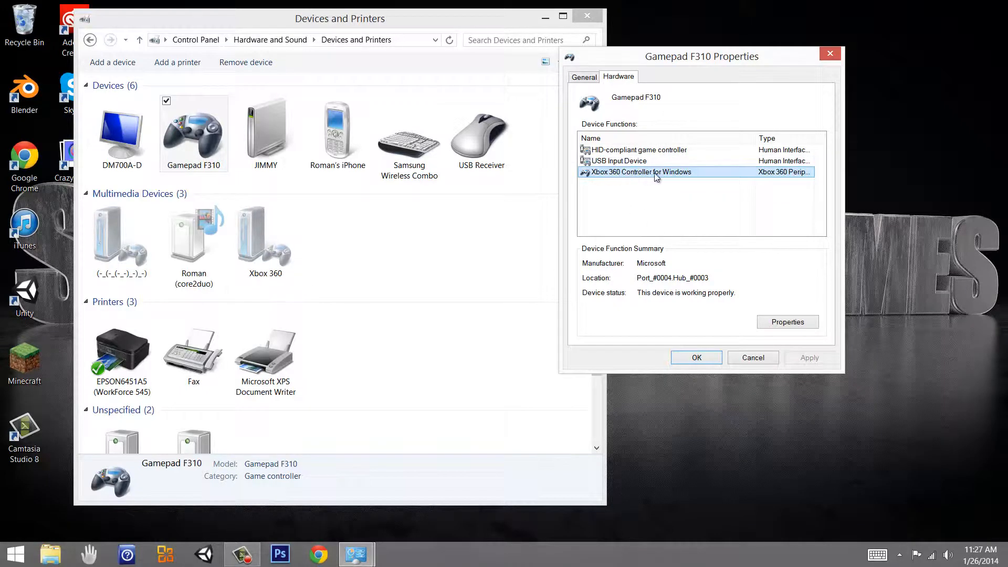
click(787, 322)
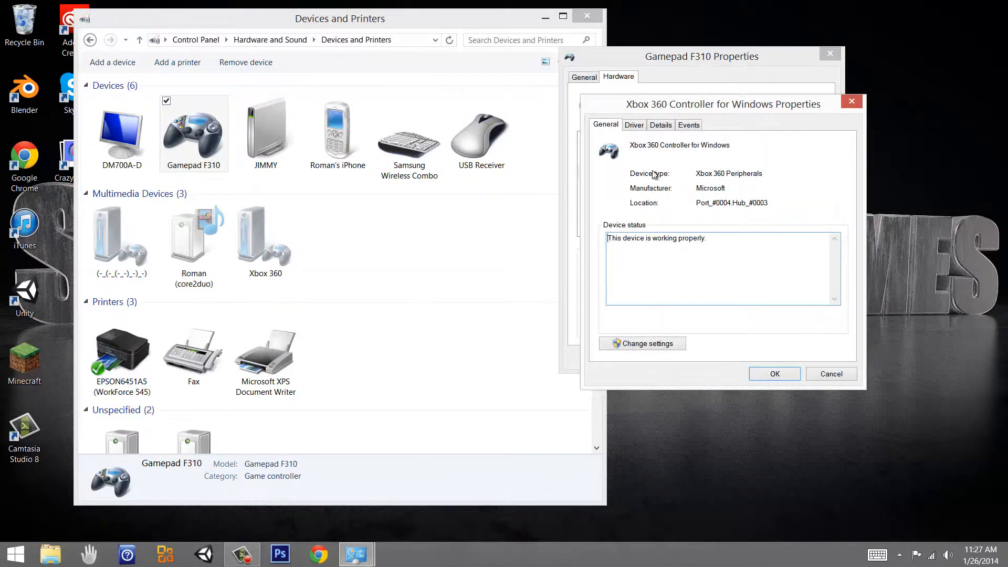
Step: Check the Xbox 360 controller's device status, driver and details, and close both properties dialogs
drag(613, 241, 748, 238)
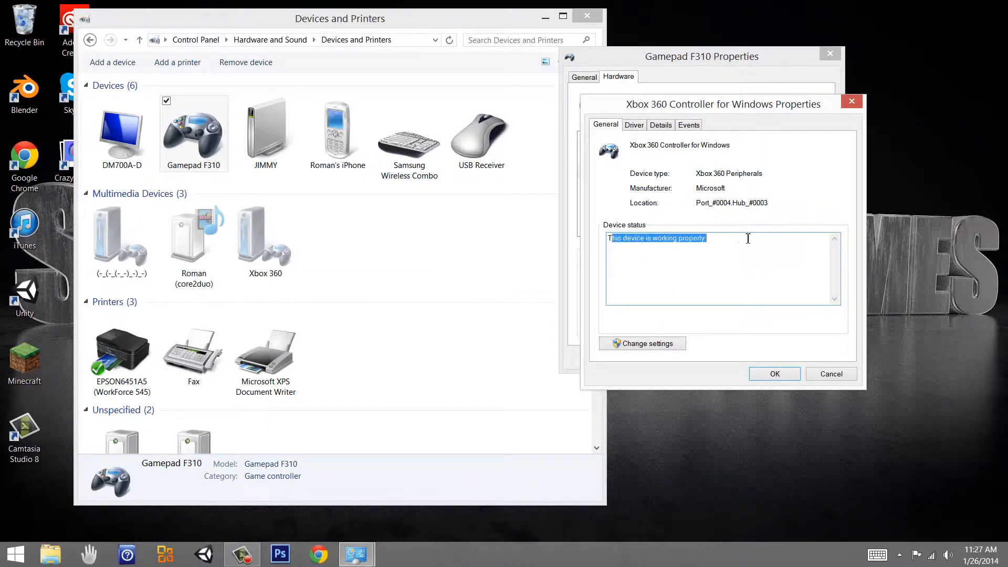
click(634, 125)
click(660, 125)
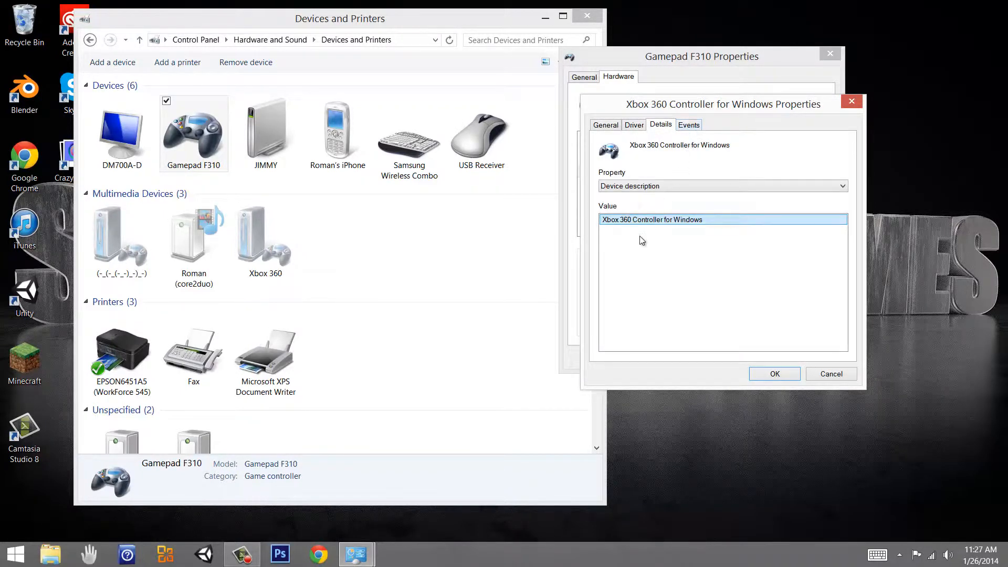
click(634, 187)
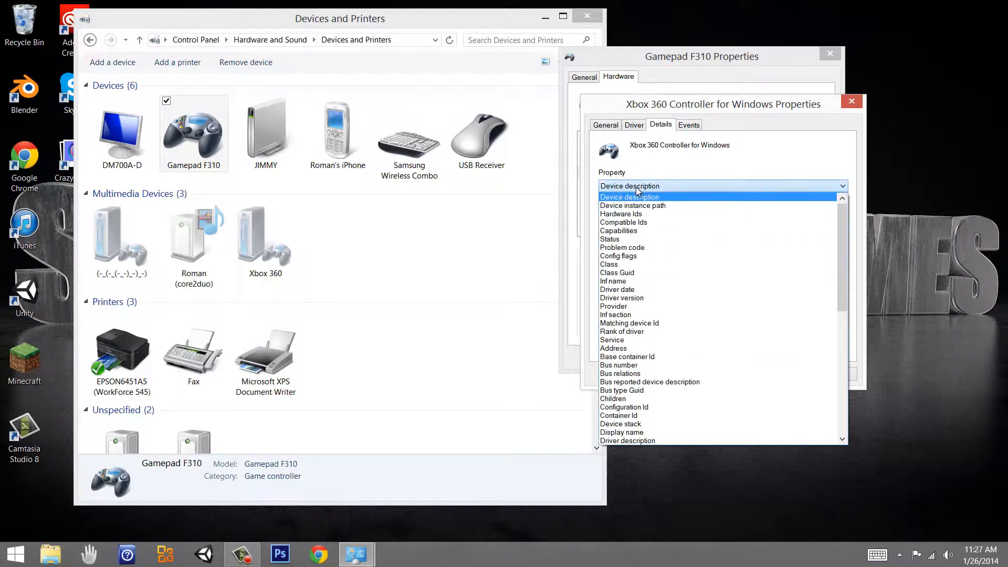
click(714, 171)
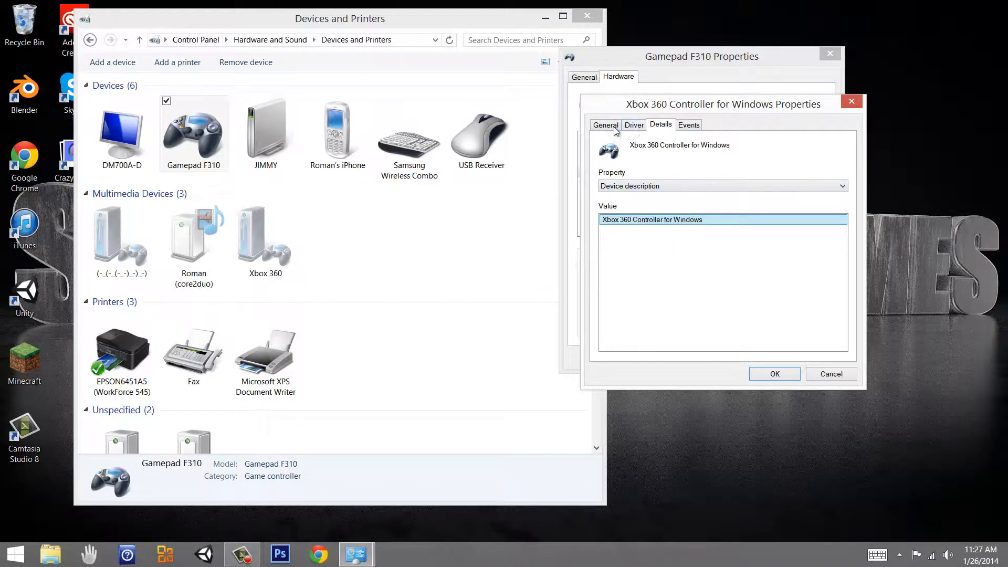
click(613, 127)
drag(732, 105, 699, 163)
click(728, 434)
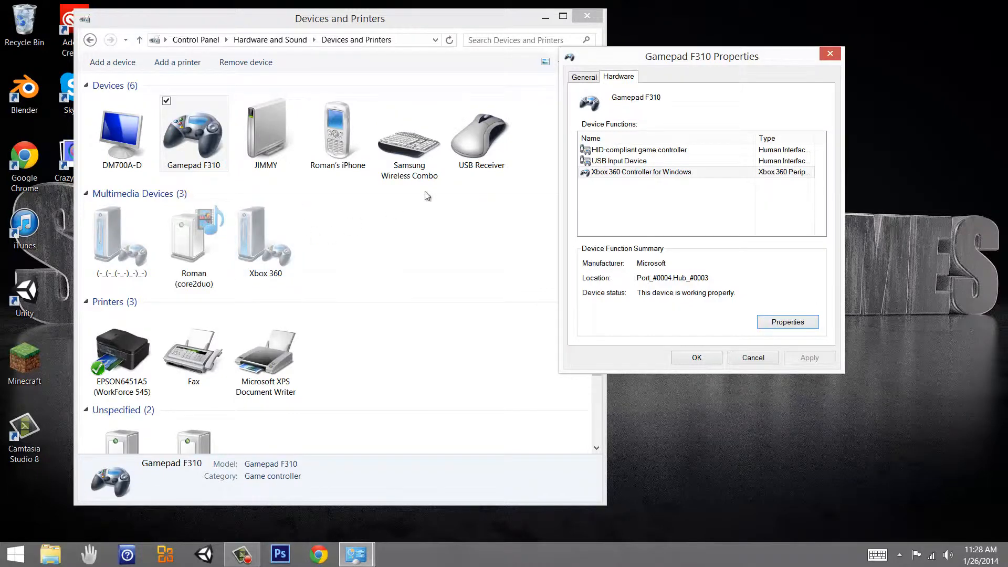
drag(699, 56, 633, 65)
click(765, 64)
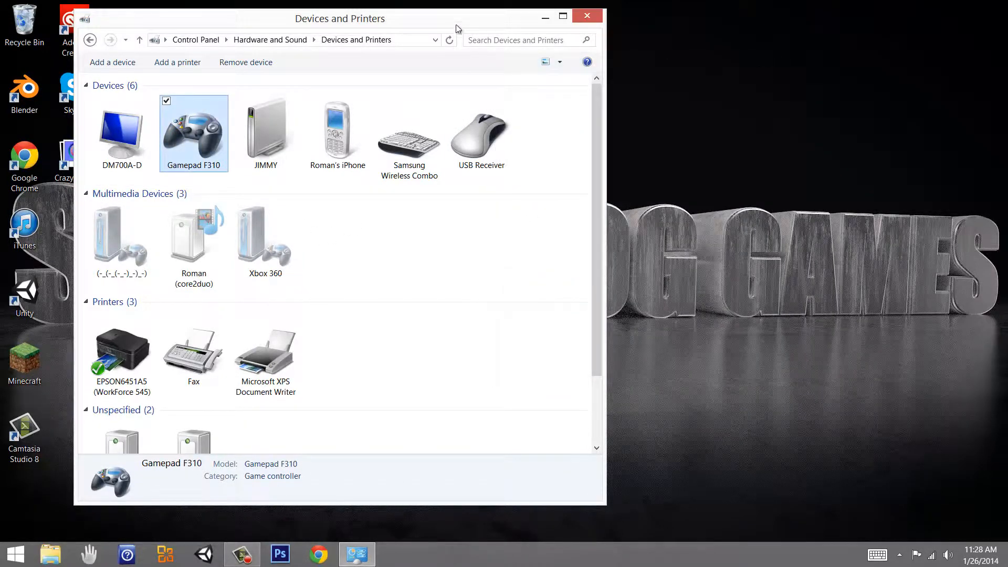
Step: View the properties of the Xbox 360 multimedia device, and close the Devices and Printers window
scroll(471, 272, down, 2)
scroll(467, 333, up, 2)
double_click(257, 250)
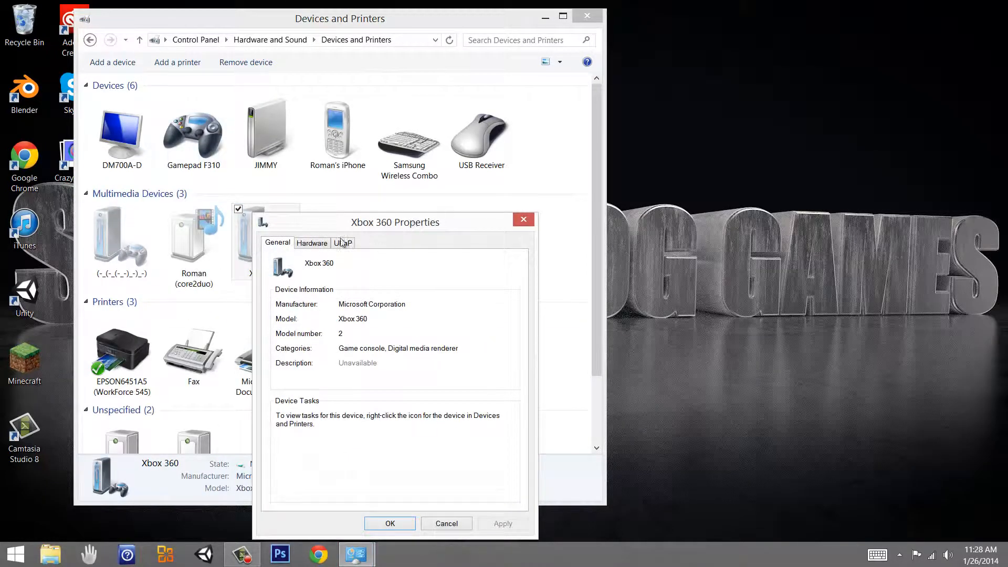
click(524, 220)
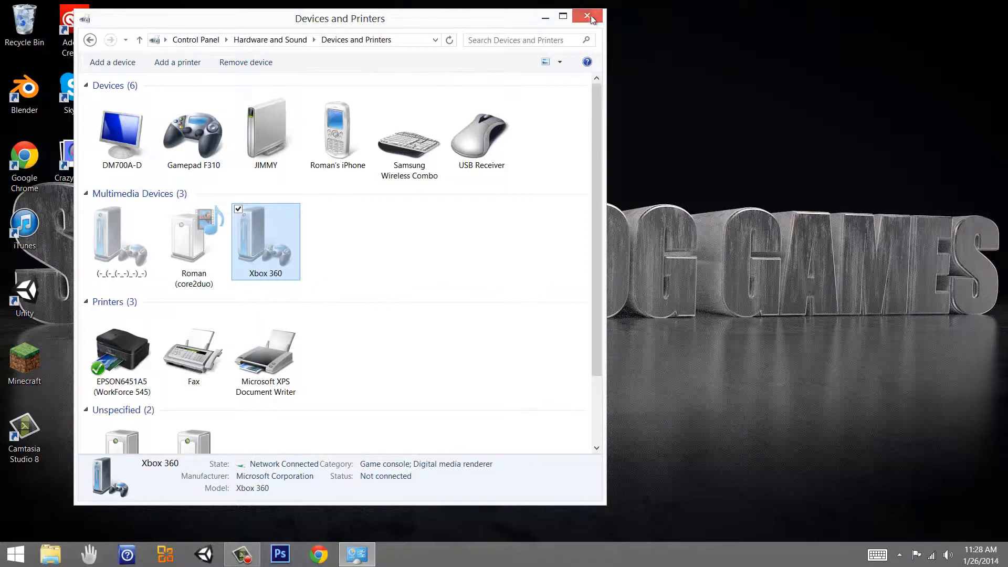
click(587, 15)
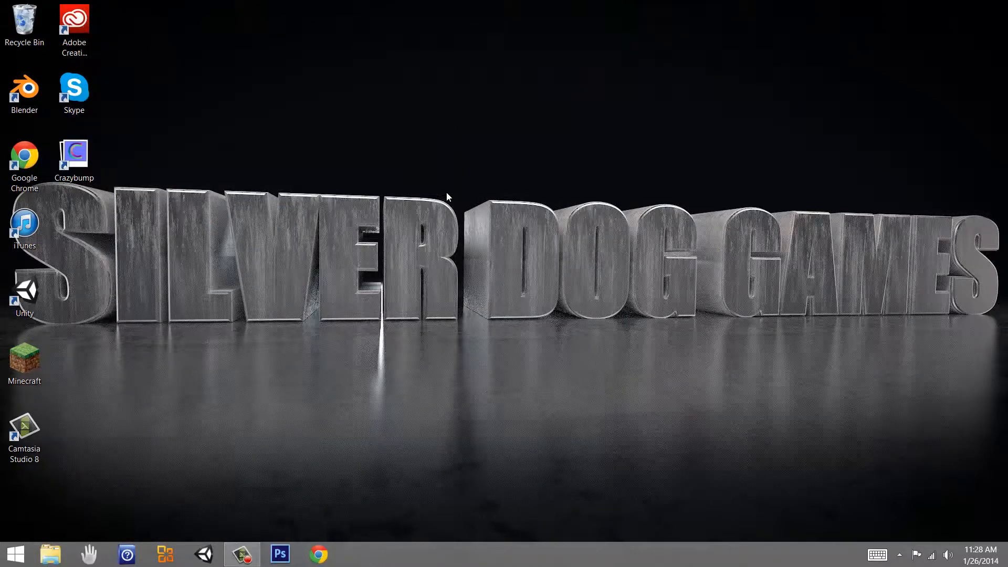
Step: Switch to Unity and delete the moon background plane from the MainMenu scene
click(205, 555)
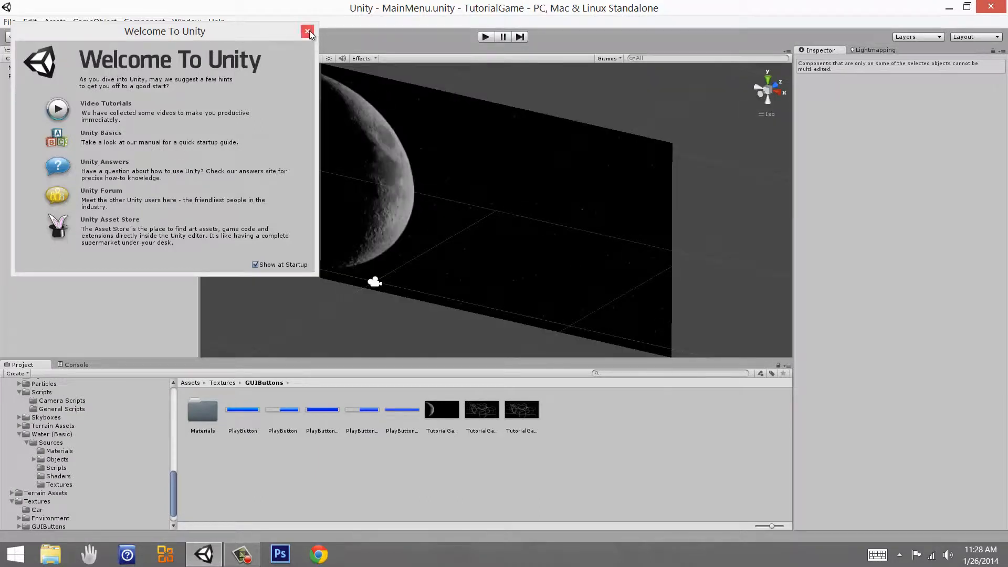
click(308, 32)
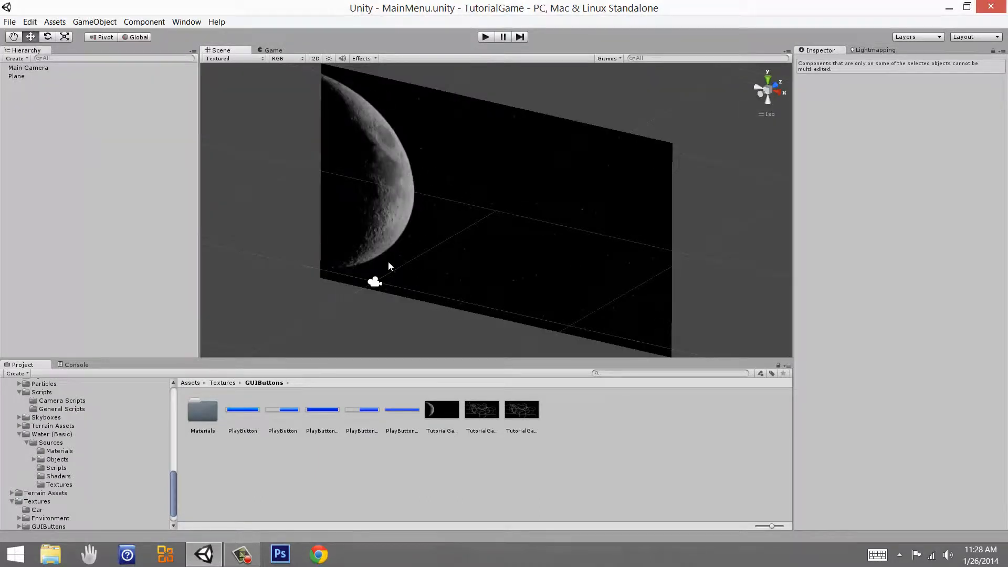
right_drag(388, 262, 577, 186)
click(537, 232)
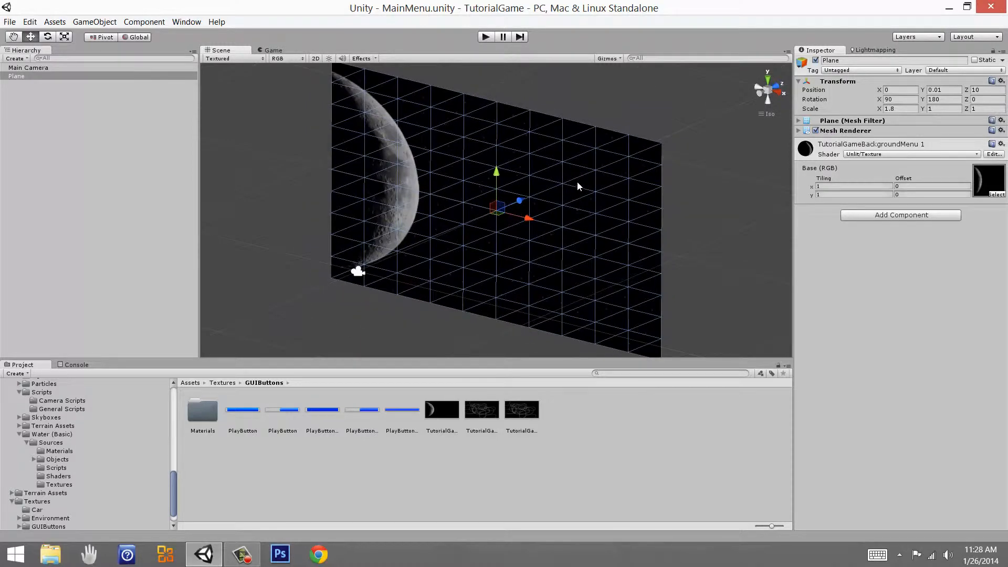
key(Delete)
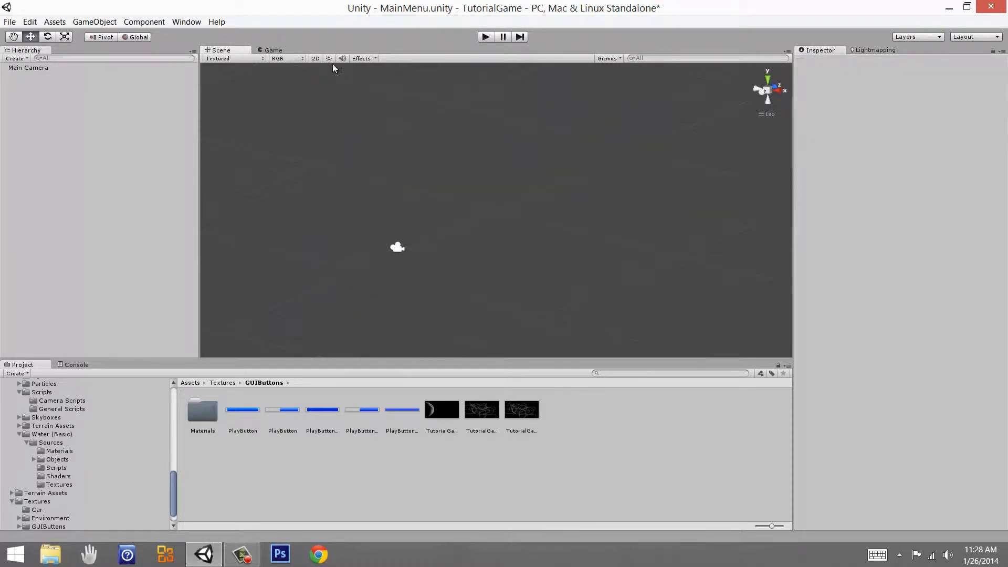
Step: Test the main menu briefly in play mode, and save the MainMenu scene
click(271, 51)
click(486, 37)
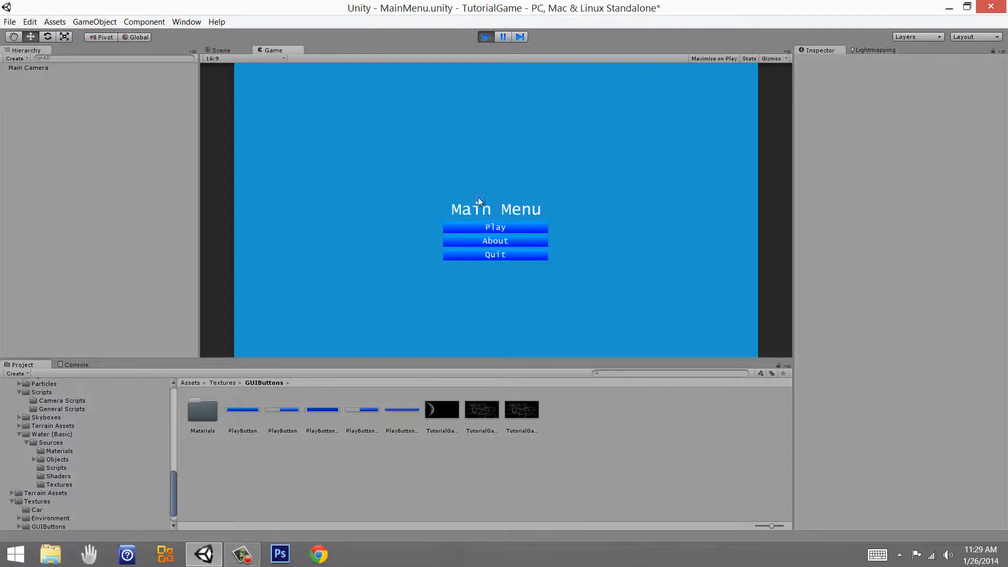
click(486, 37)
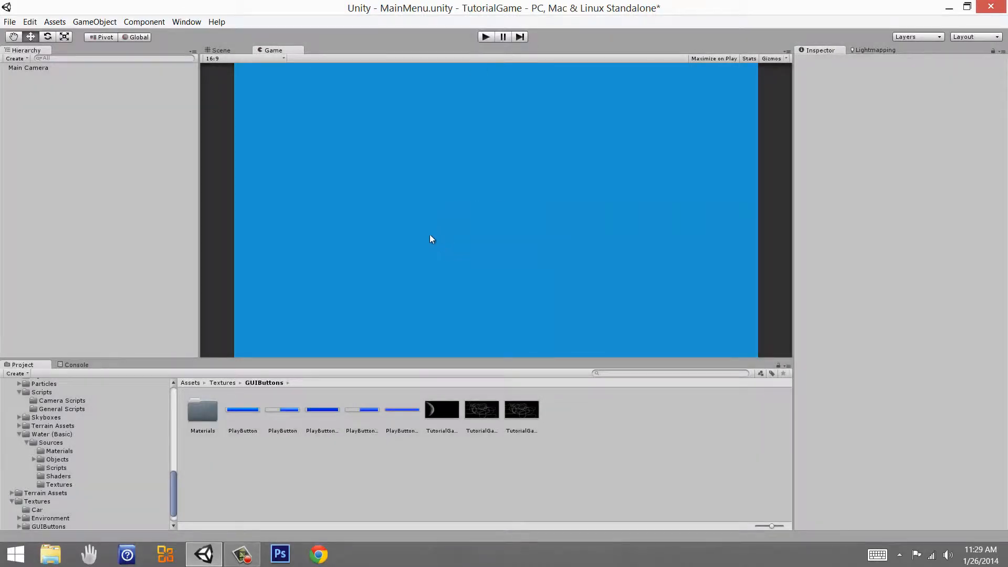
key(ctrl+s)
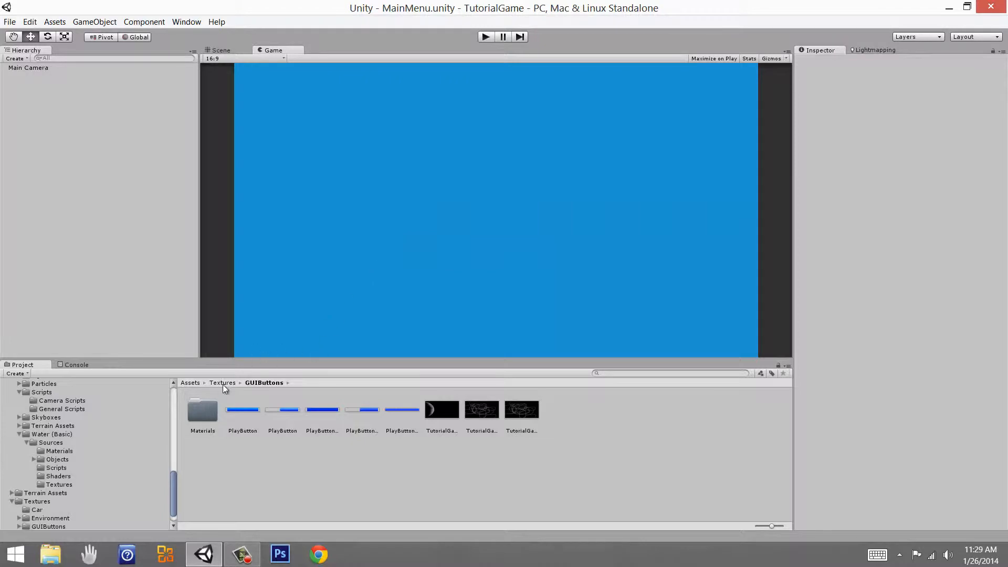
Step: Open the Level1 scene from the project's Scenes folder and display it in the Scene view
click(189, 383)
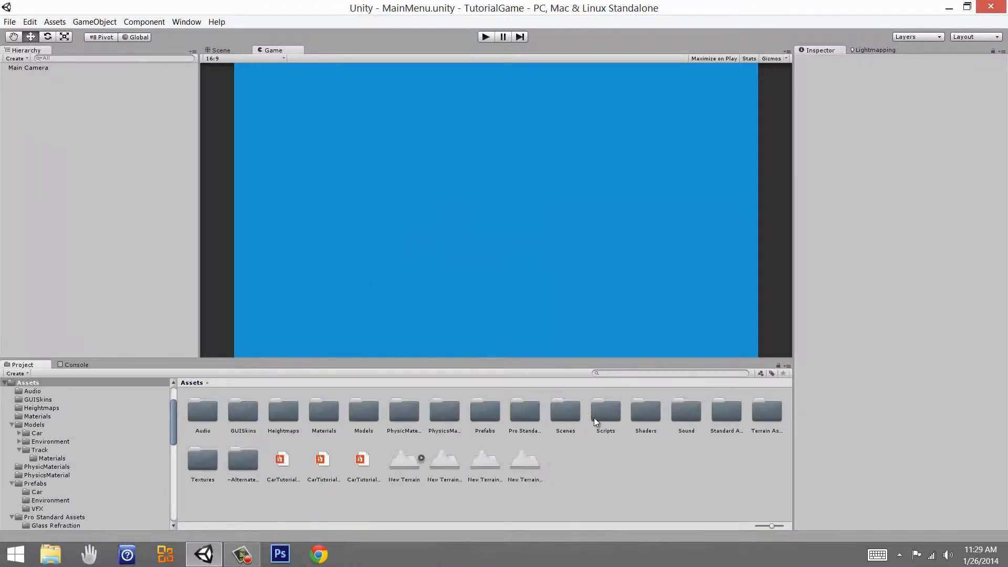
double_click(564, 413)
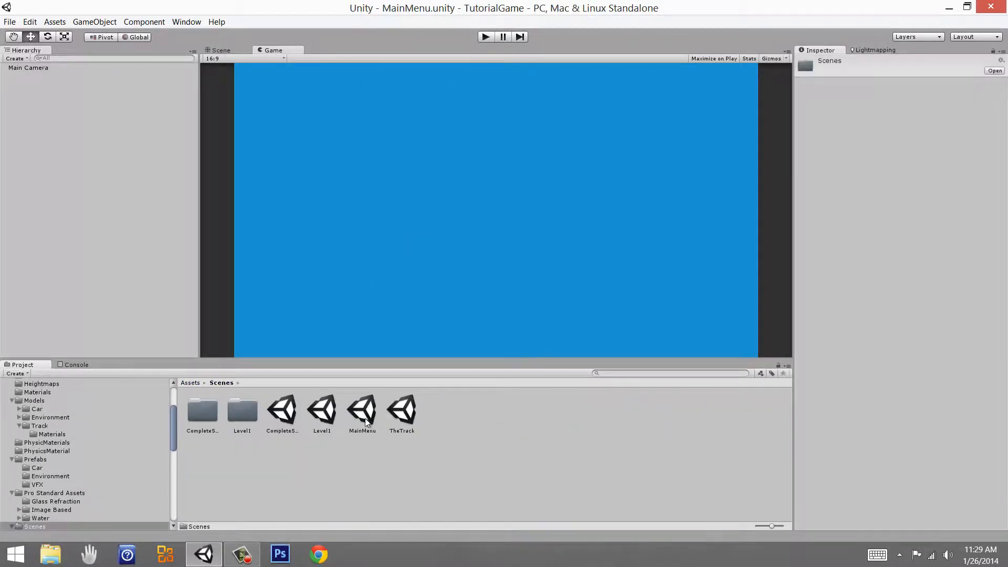
double_click(332, 407)
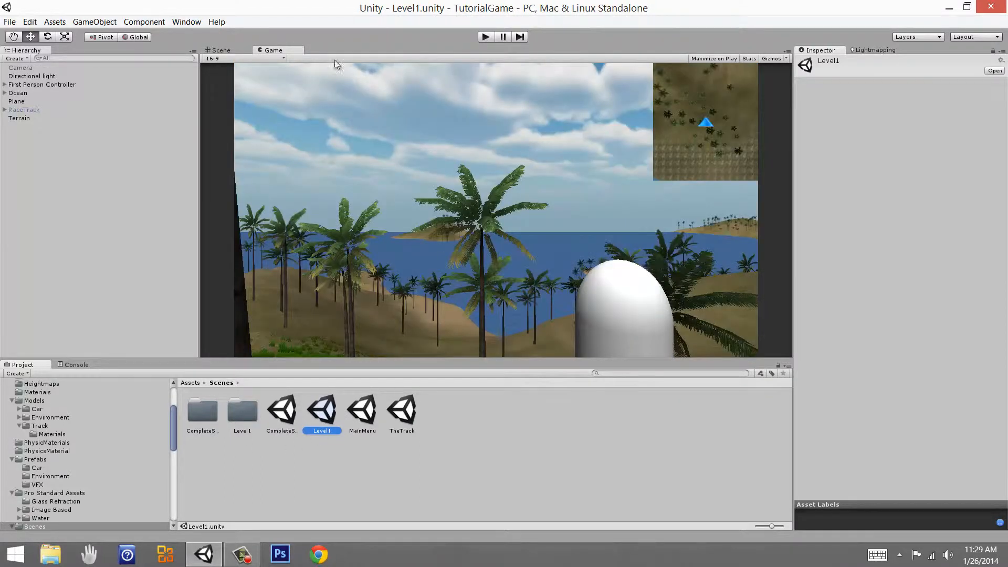
click(228, 51)
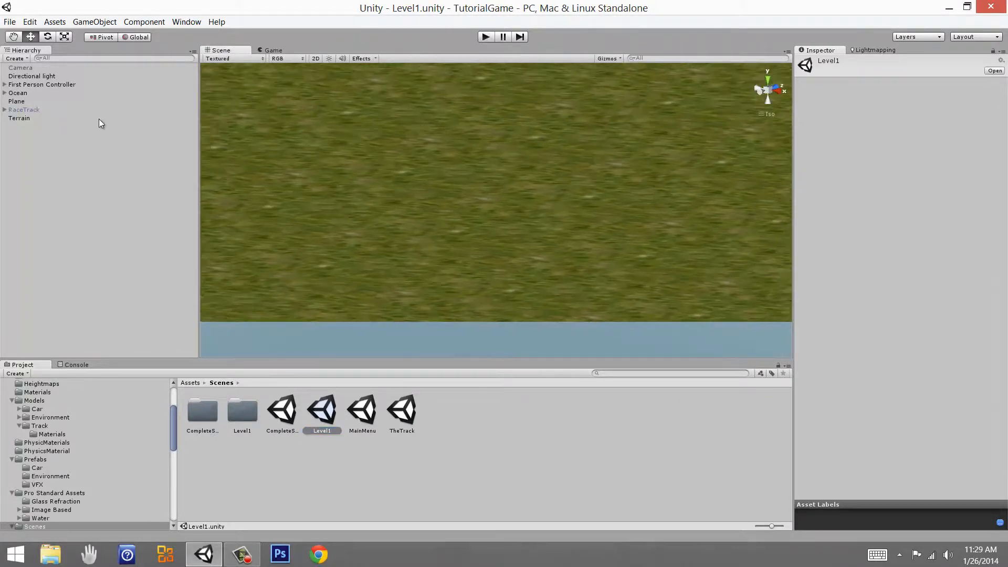
Step: Lower the First Person Controller toward the palm-covered hilltop, to a Y position of about 96.2
click(20, 85)
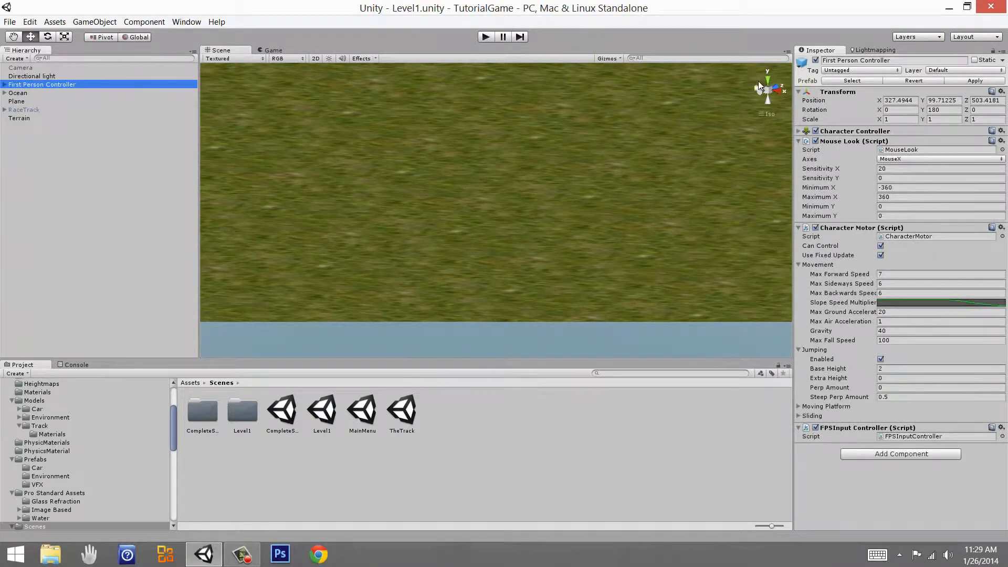
click(768, 89)
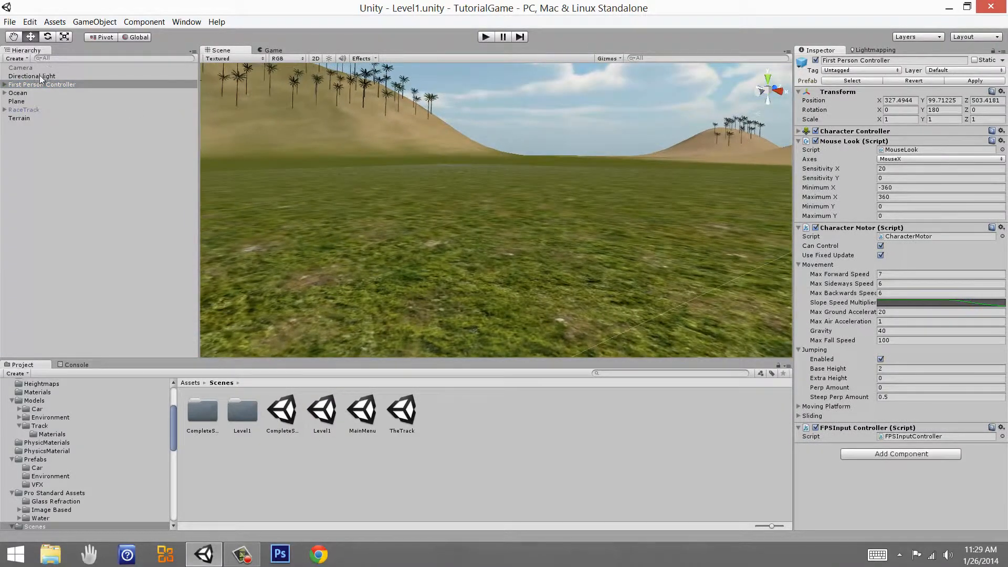
double_click(36, 84)
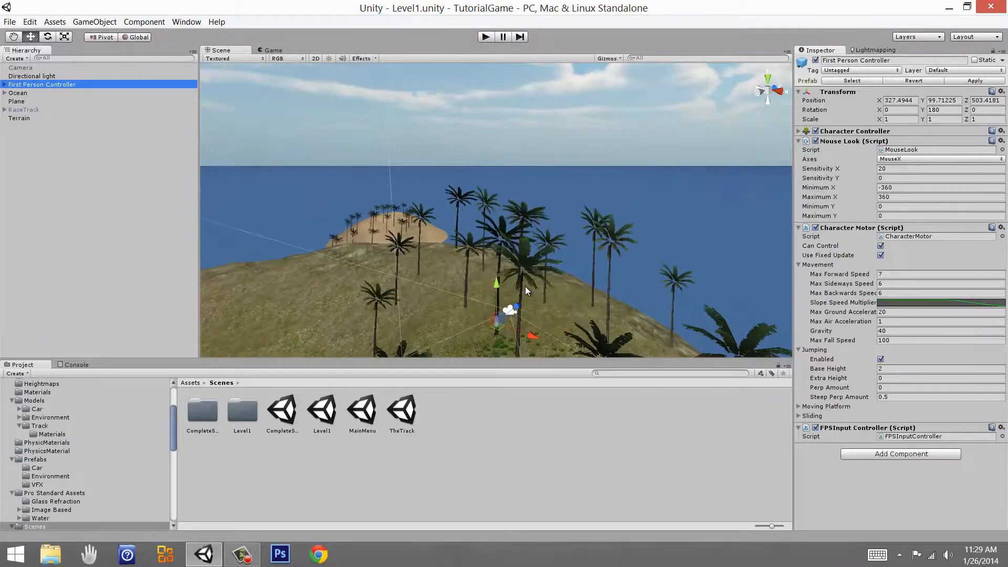
scroll(525, 286, up, 3)
middle_drag(538, 293, 534, 250)
right_drag(533, 250, 488, 289)
middle_drag(488, 288, 445, 293)
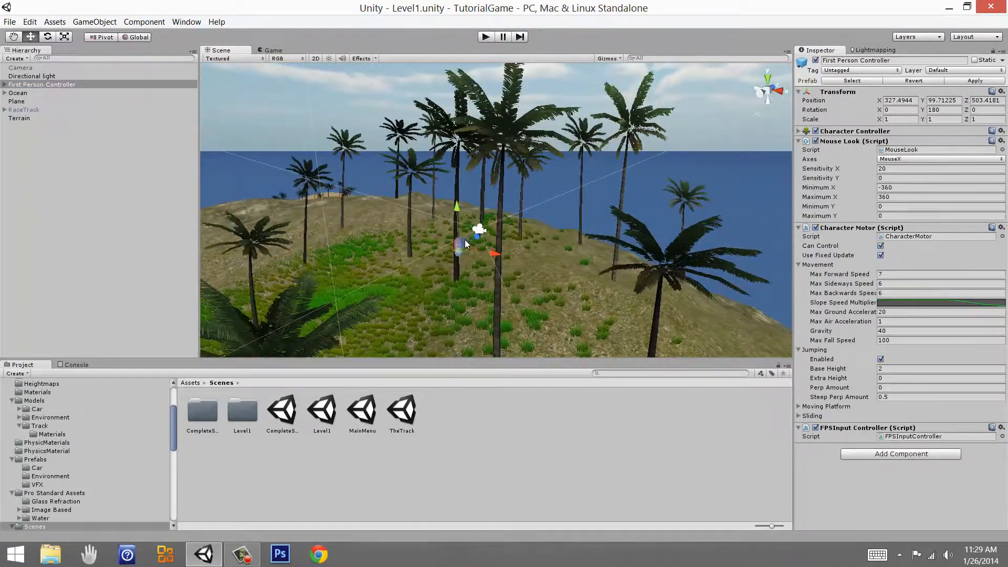
drag(465, 240, 461, 270)
scroll(461, 270, down, 10)
middle_drag(512, 176, 504, 255)
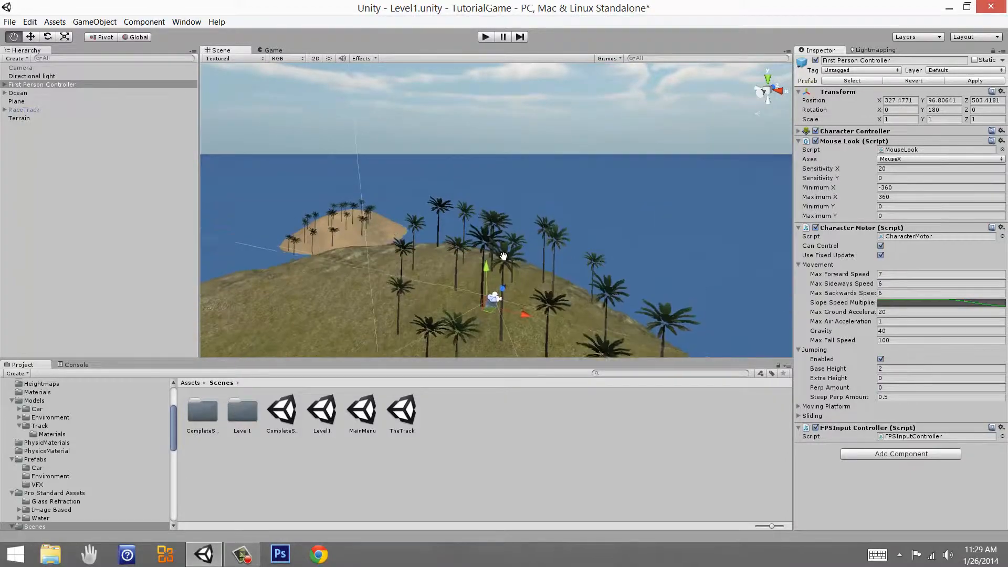
scroll(504, 256, up, 10)
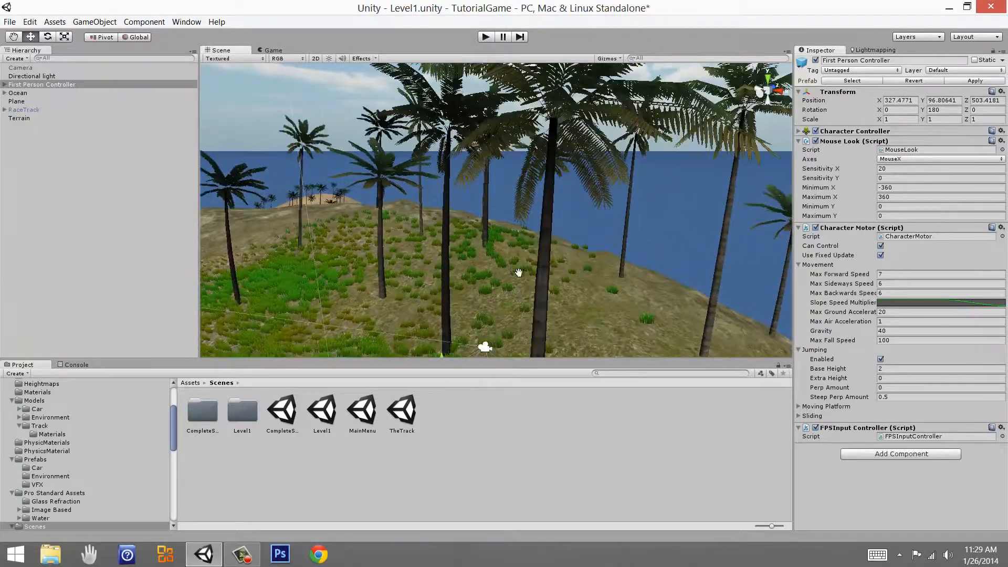
scroll(519, 273, down, 10)
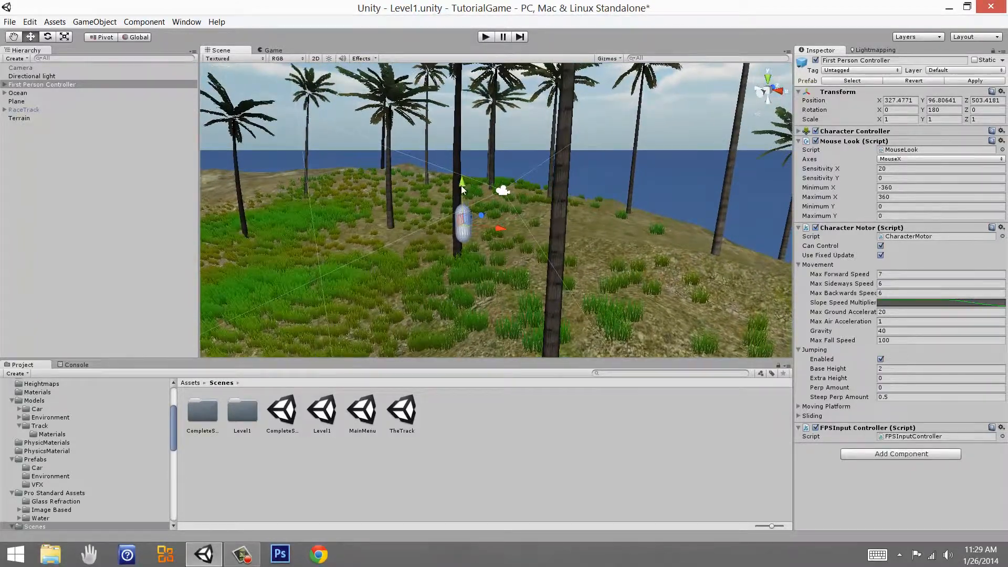
drag(461, 185, 462, 195)
Step: Test the player's walking and looking around the island in play mode, and stop the game
click(486, 37)
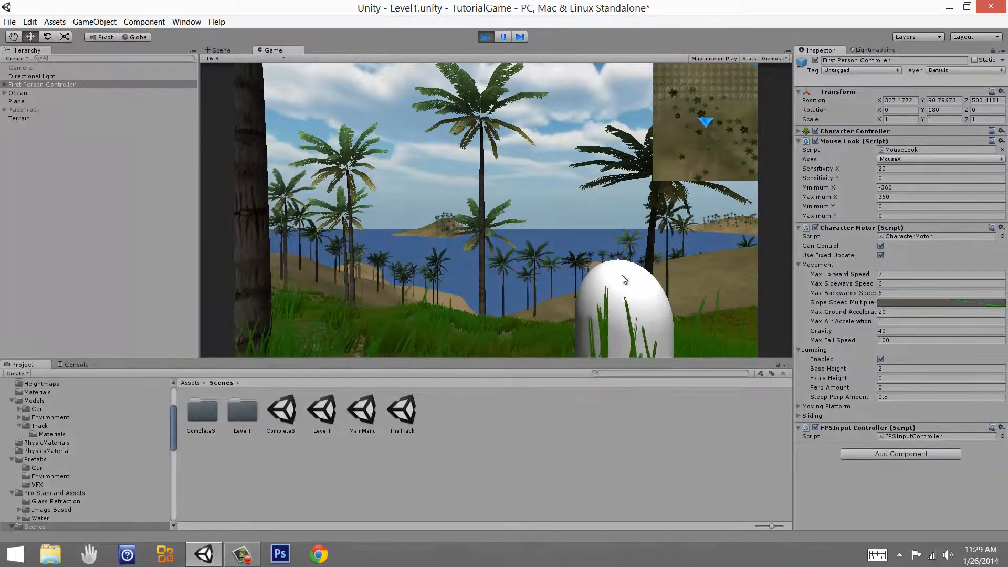
key(w)
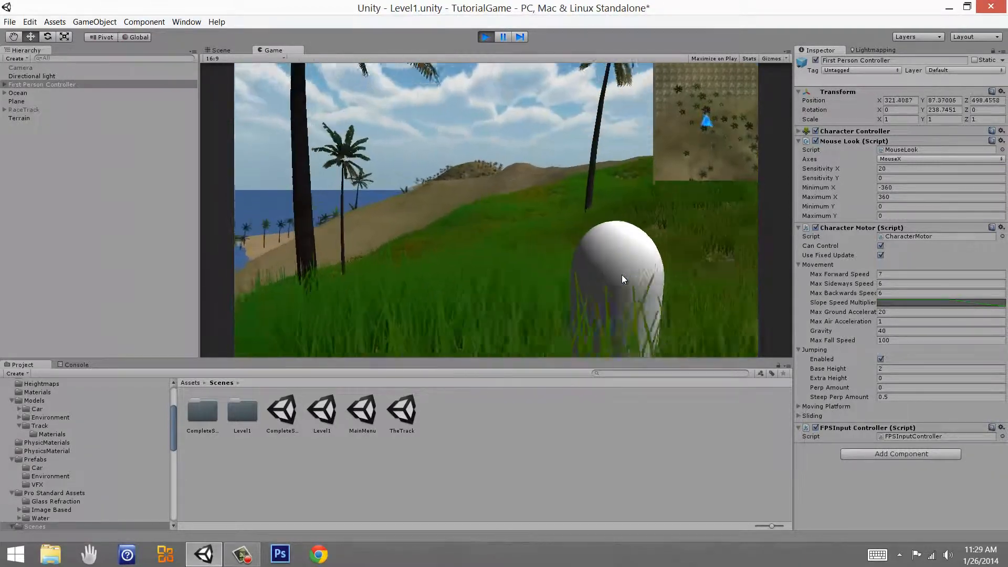
key(w)
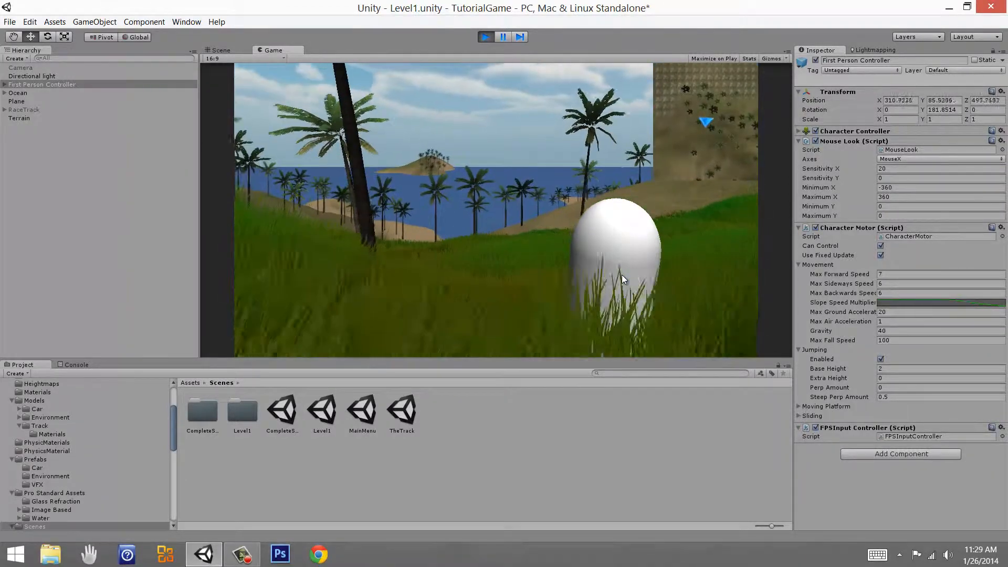
key(w)
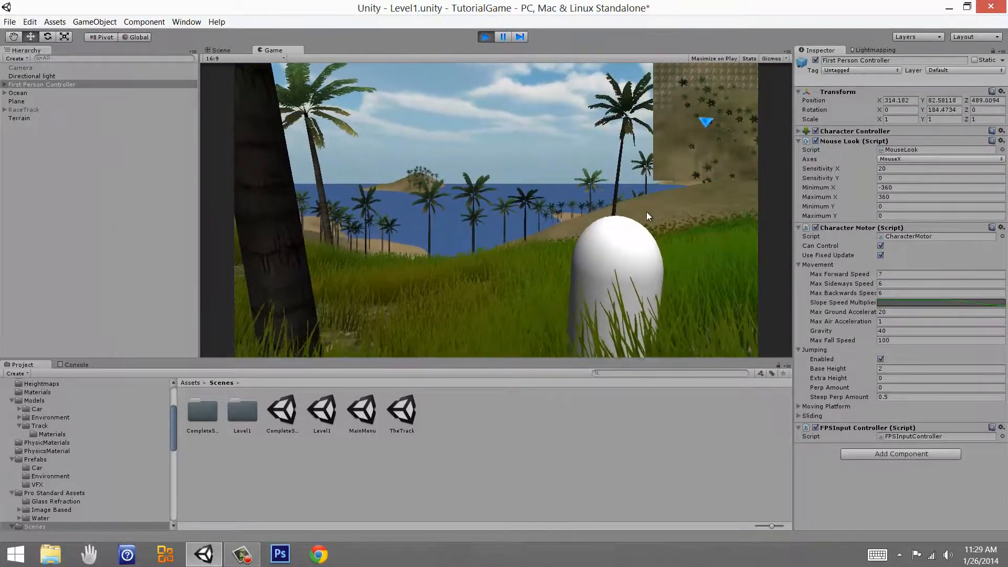
key(w)
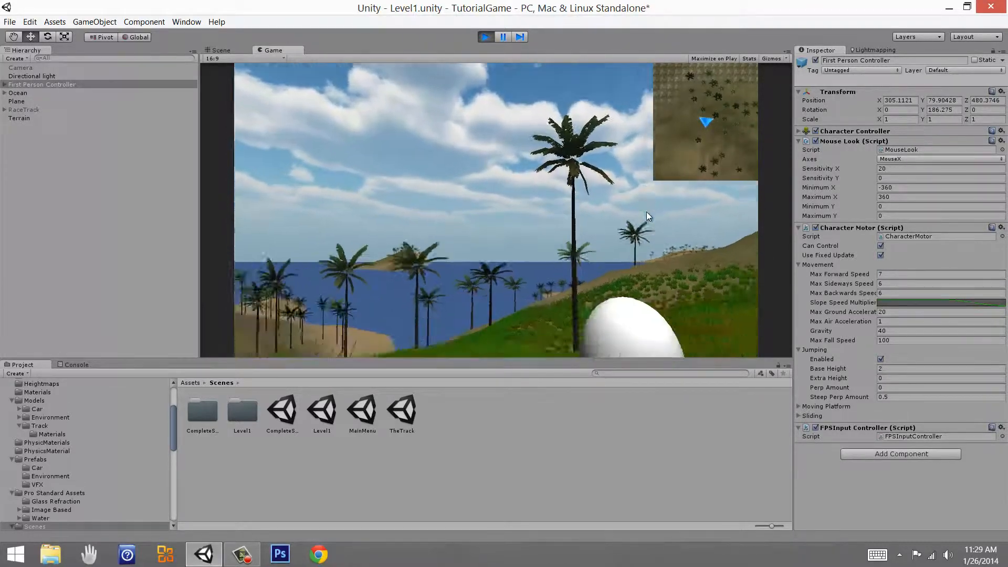
key(w)
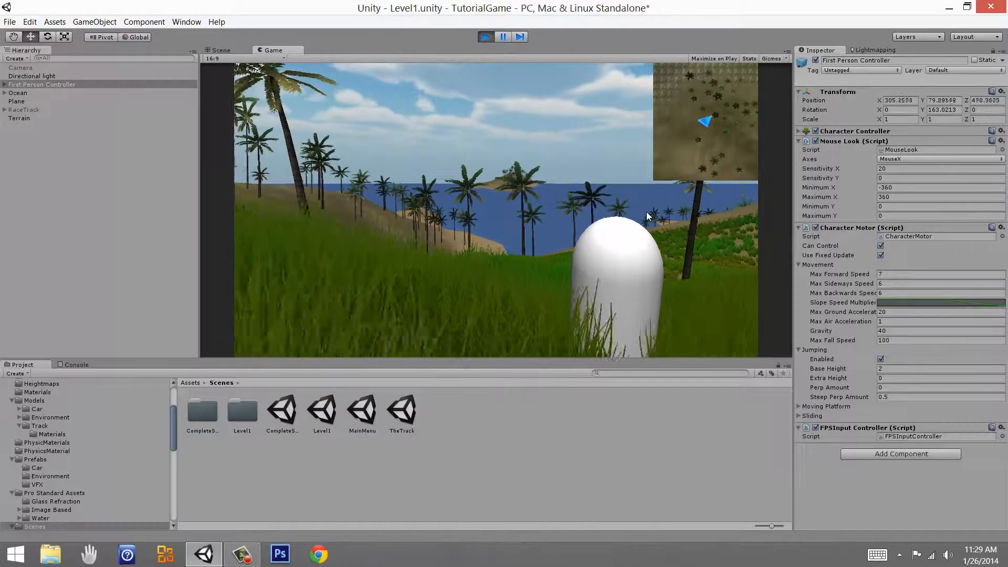
key(d)
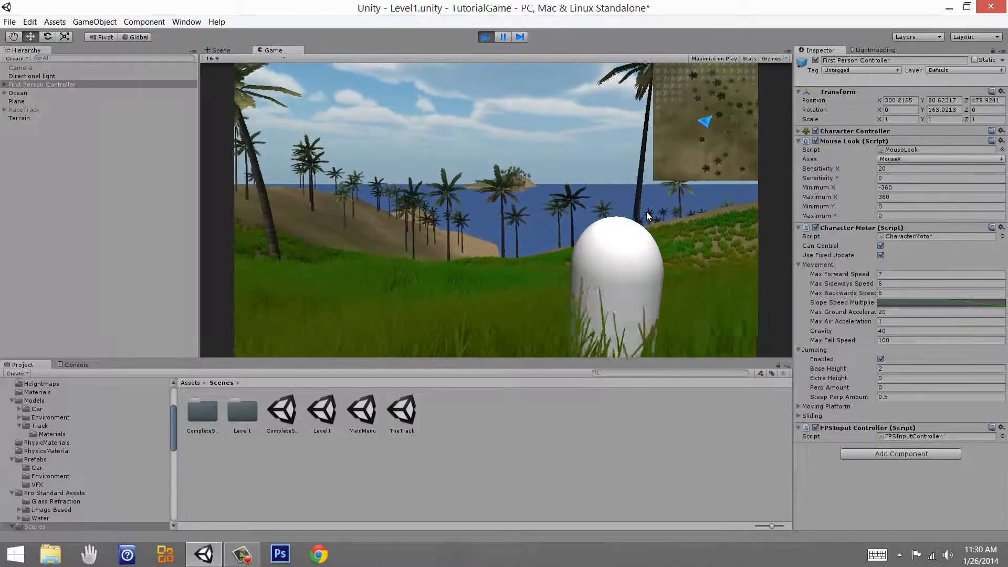
key(w)
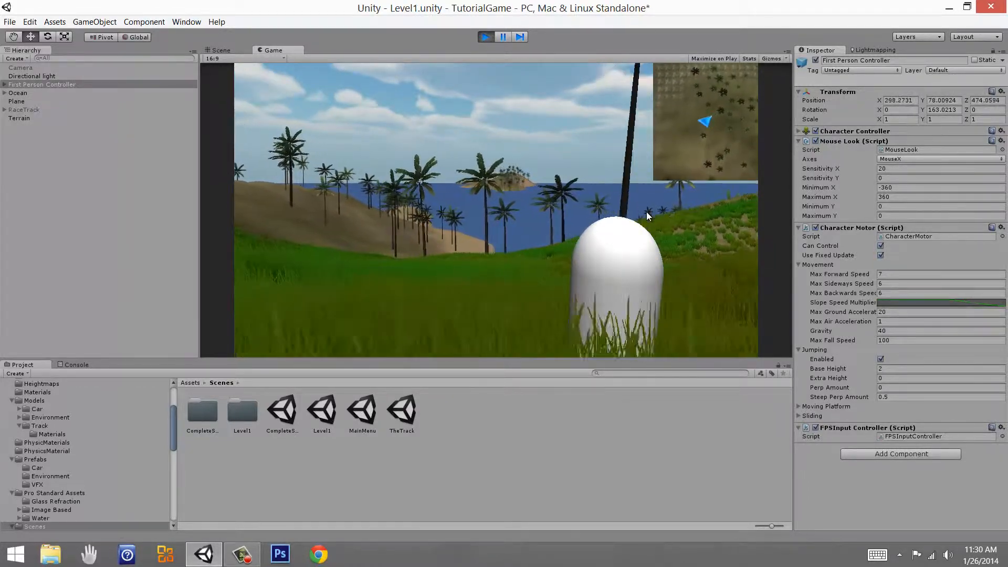
key(a)
key(w)
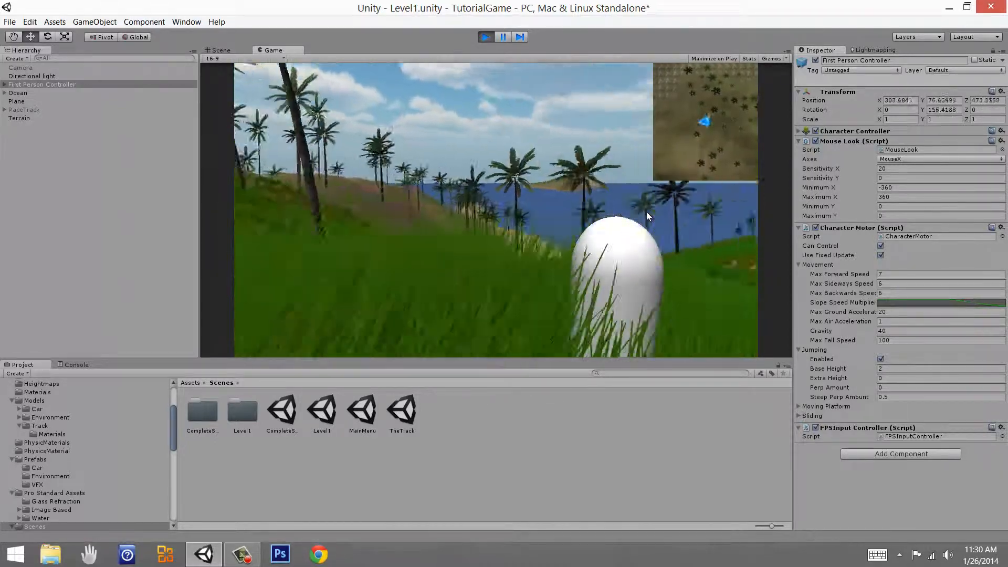
key(w)
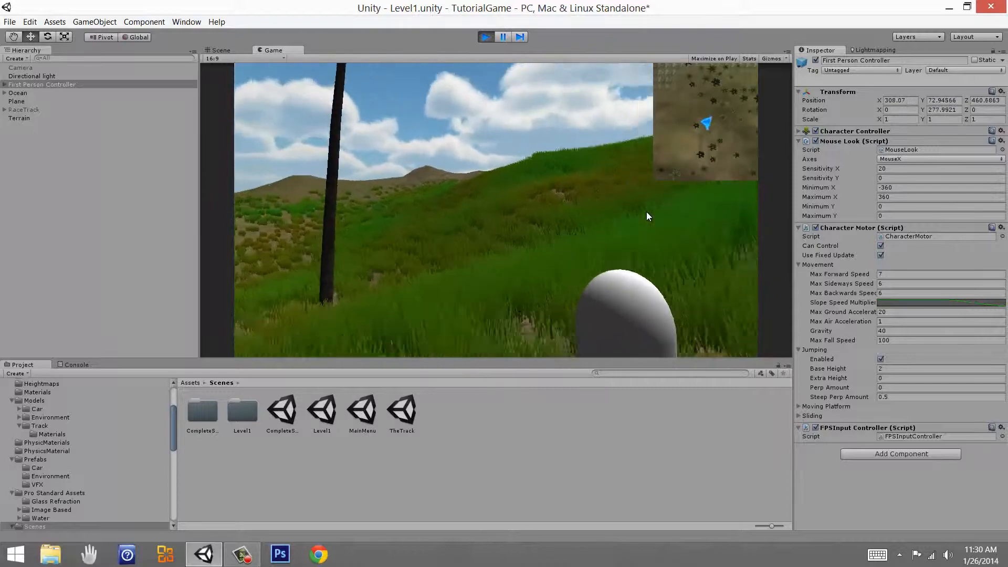
key(w)
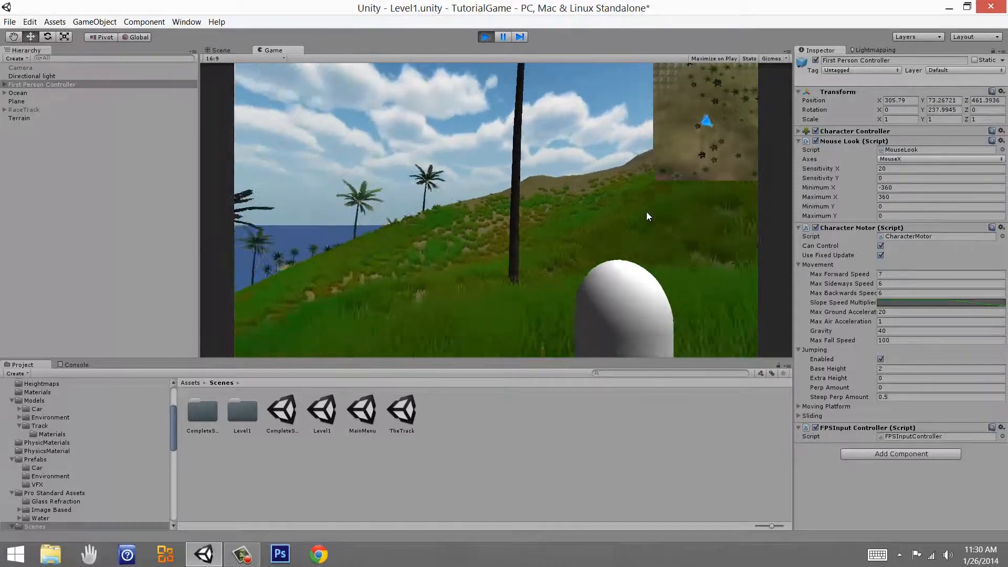
click(487, 38)
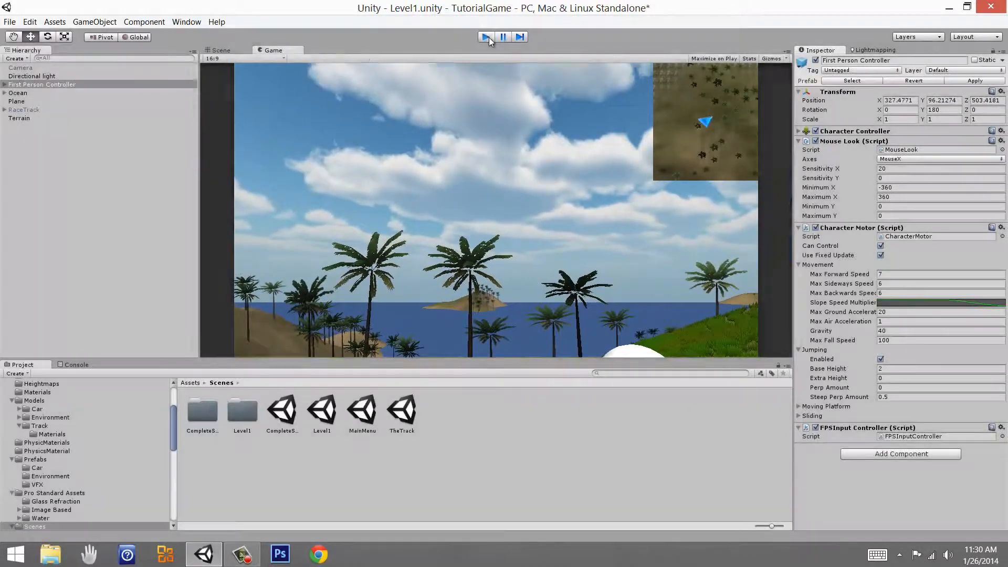
Step: Save the Level1 scene
click(10, 22)
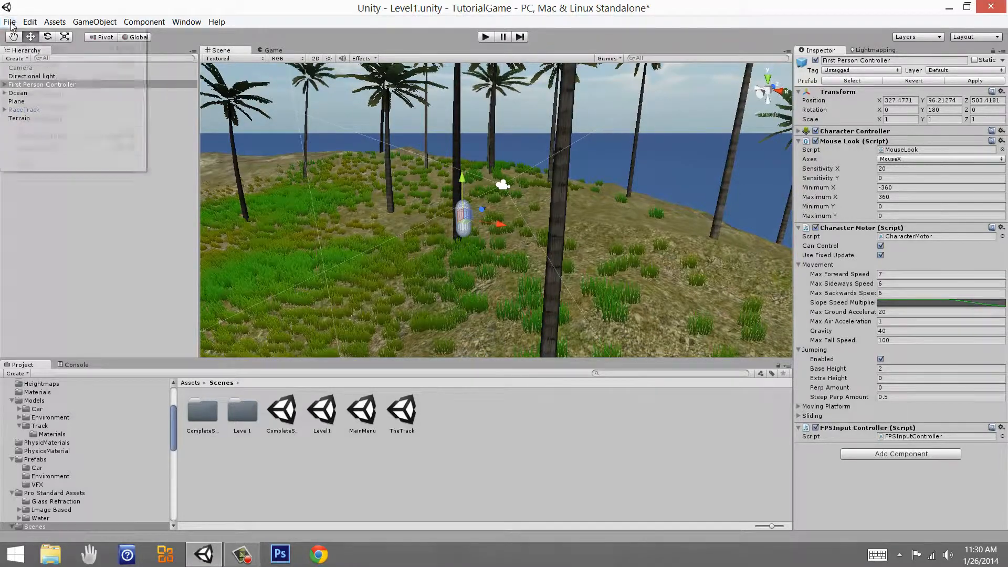
click(32, 63)
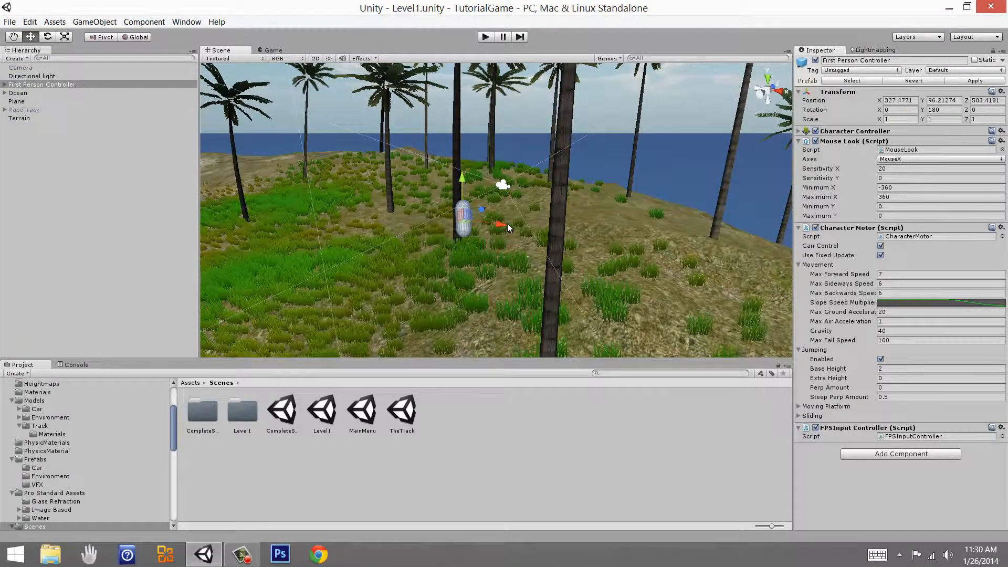
middle_drag(444, 235, 659, 284)
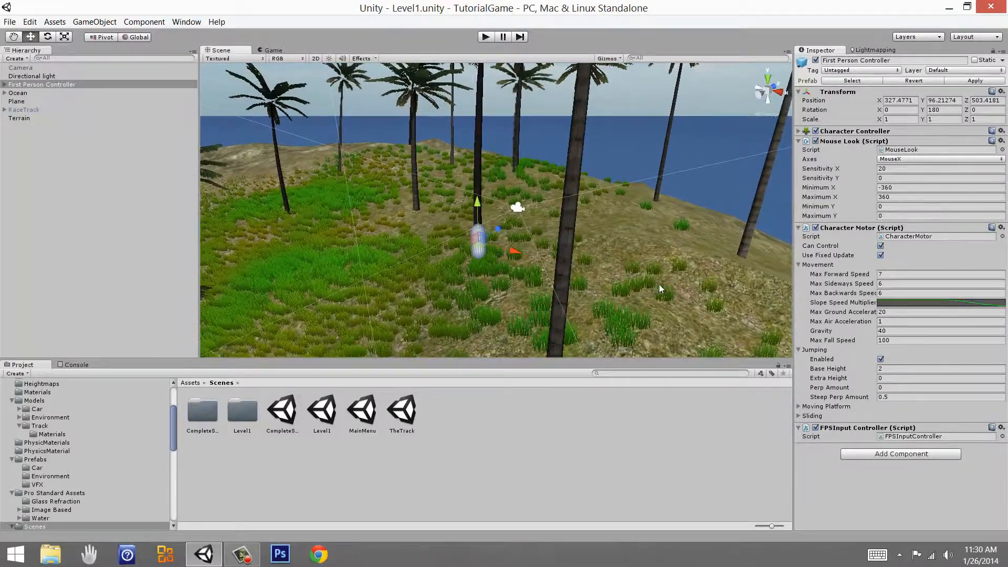
Step: Open the project's Input settings, and collapse the first Mouse X and Mouse Y axes
click(9, 21)
mouse_move(29, 21)
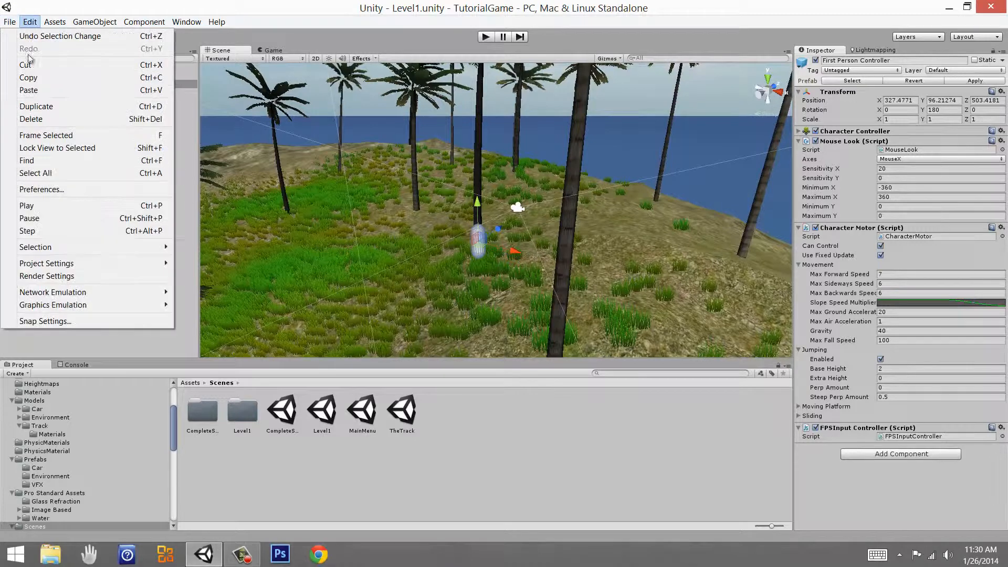
mouse_move(63, 264)
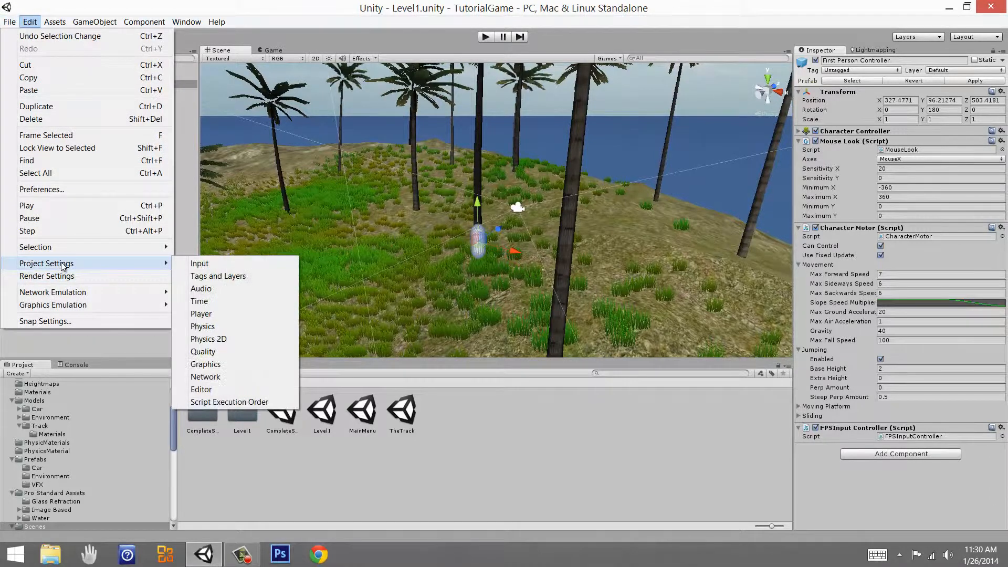
click(212, 264)
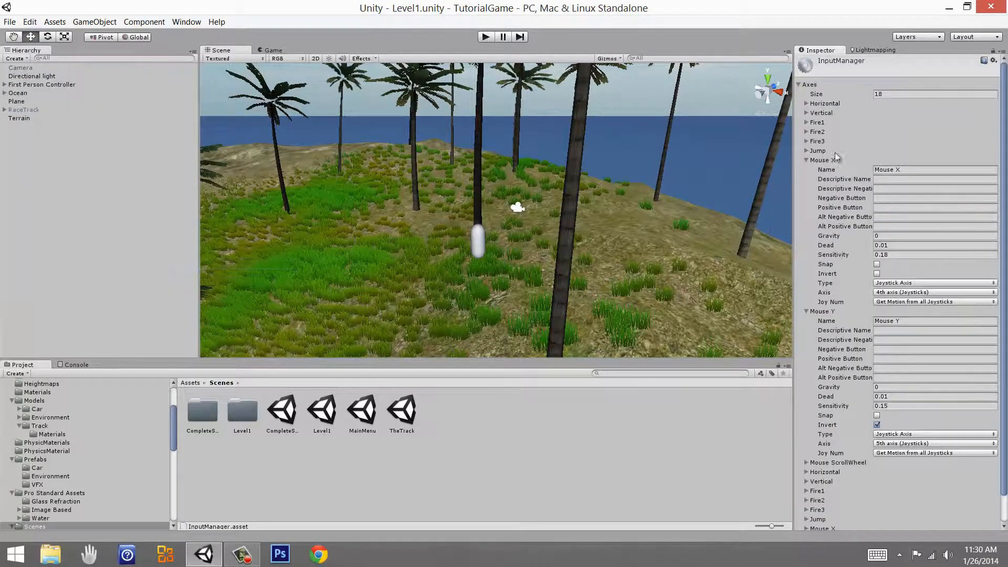
click(820, 161)
click(820, 170)
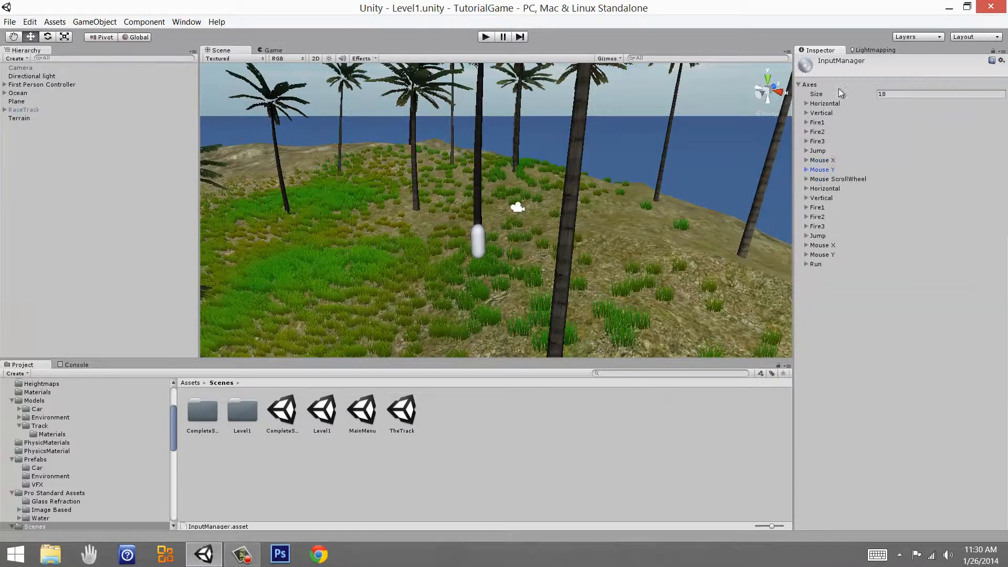
Step: Examine the settings of the Run axis and of the second Mouse X and Mouse Y axes
click(833, 265)
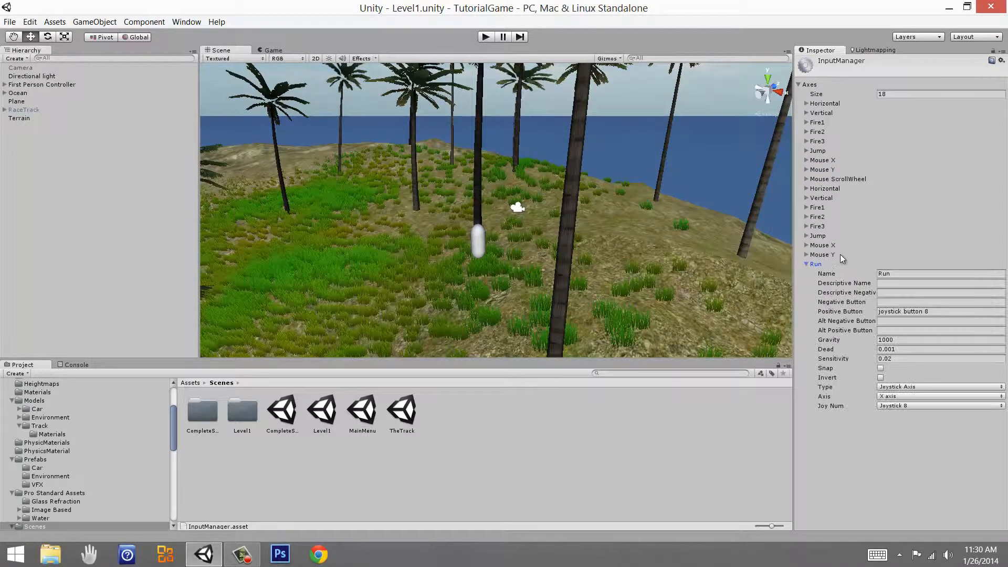
click(838, 265)
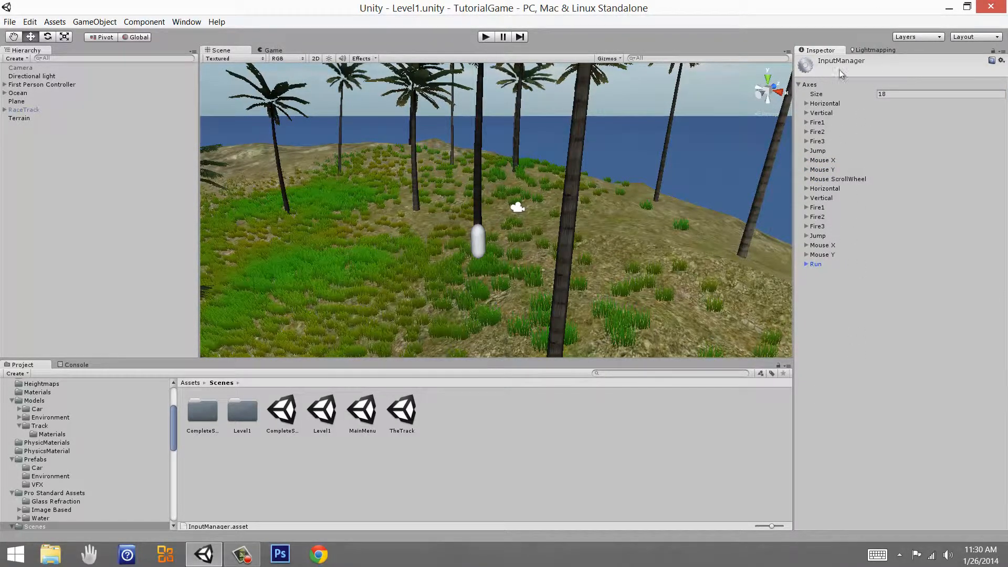
click(828, 244)
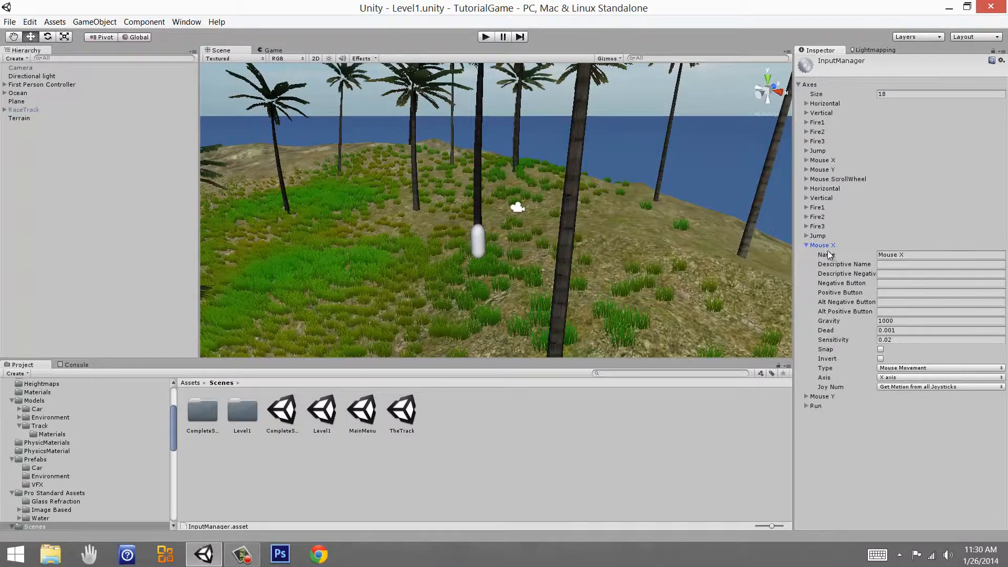
click(831, 245)
click(830, 254)
click(830, 247)
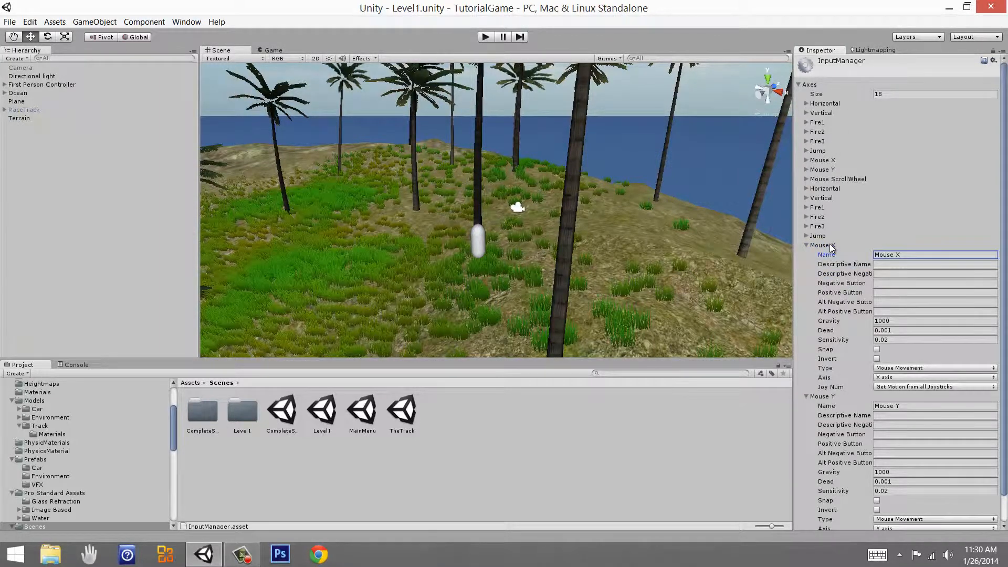
click(830, 245)
click(827, 254)
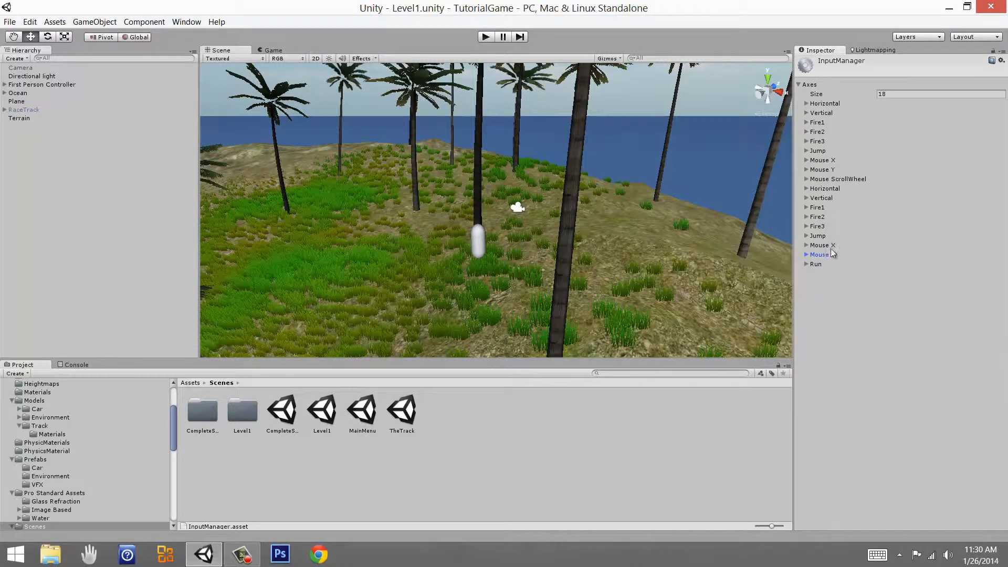
Step: Examine the settings of the second Jump axis, and recheck those of the second Mouse X axis
click(824, 238)
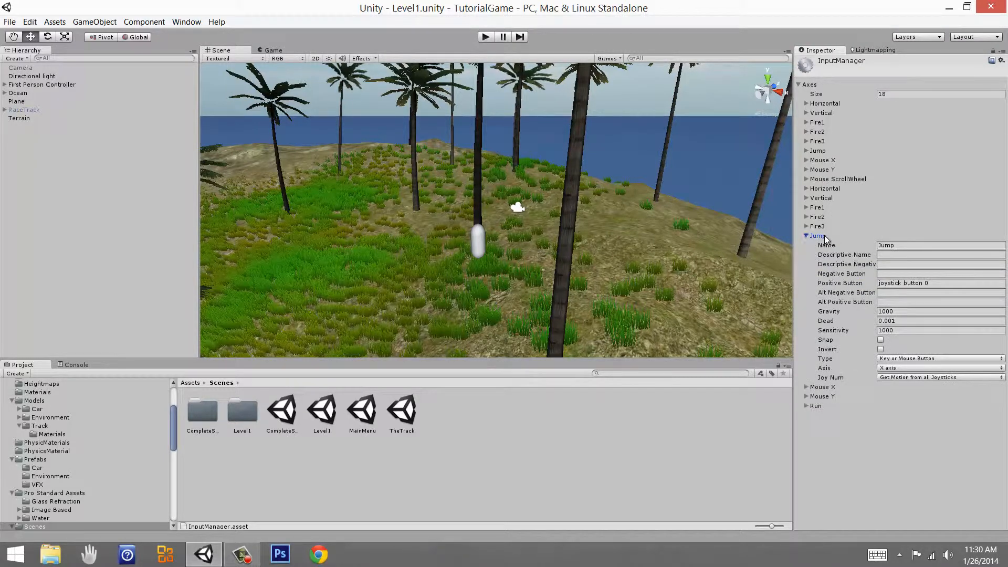
click(823, 237)
click(830, 245)
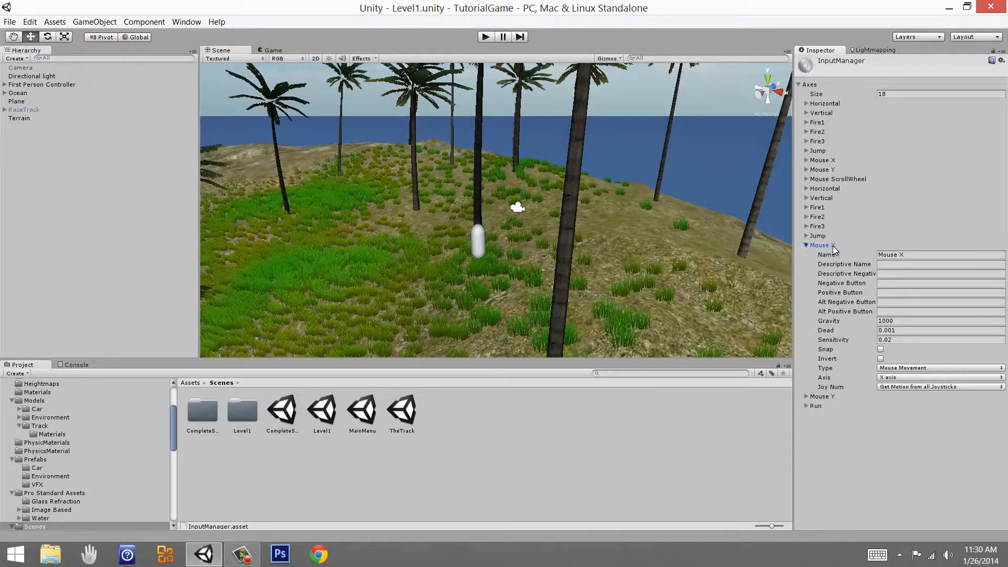
click(832, 245)
click(831, 245)
click(832, 246)
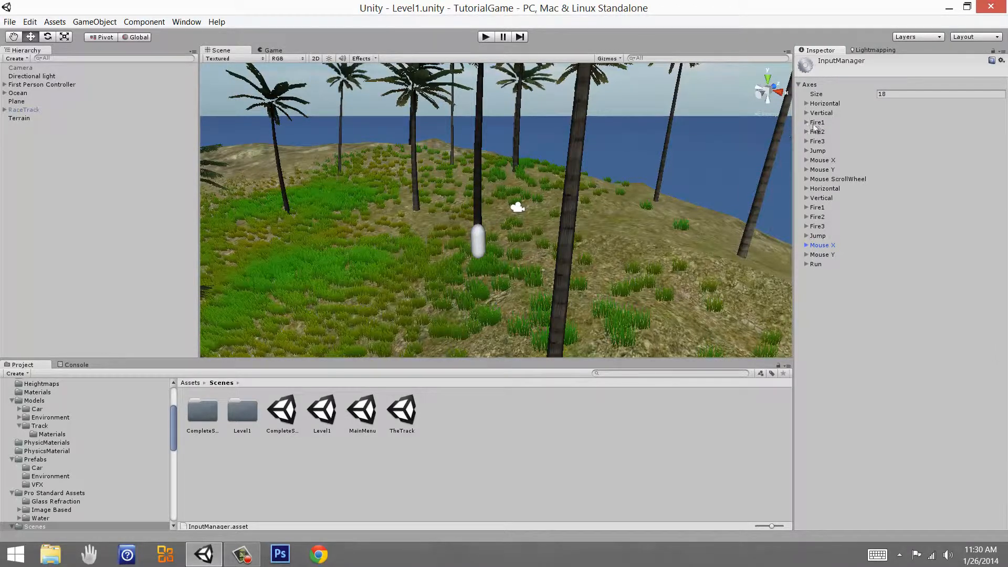
Step: Expand the first Horizontal and Vertical axes to view their settings
click(833, 104)
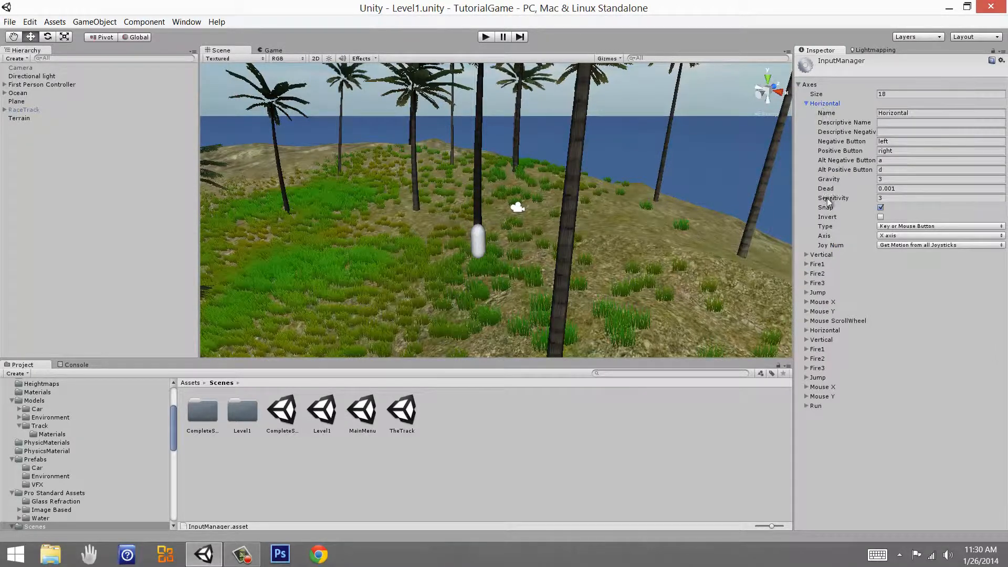
click(826, 254)
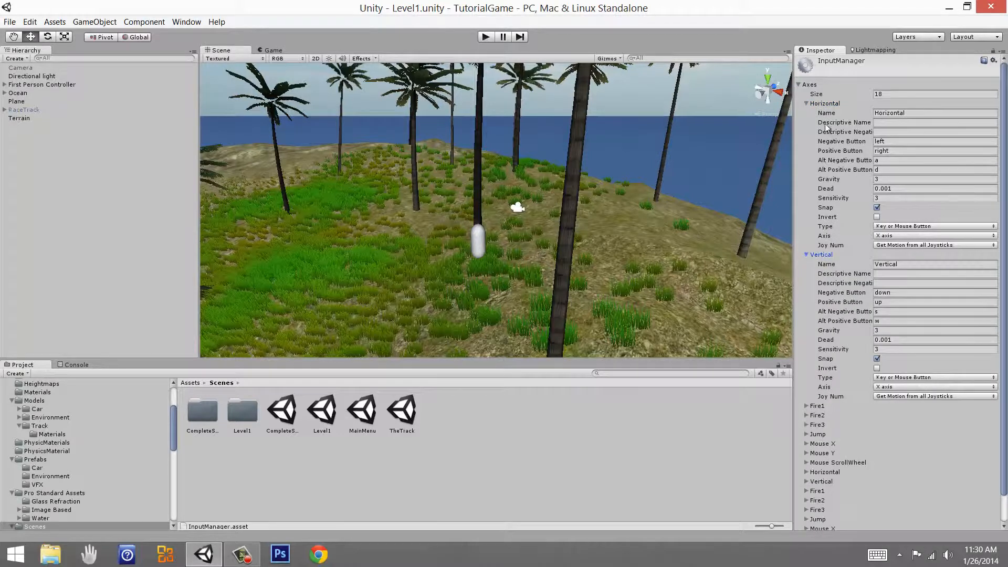
click(809, 85)
click(808, 85)
click(824, 104)
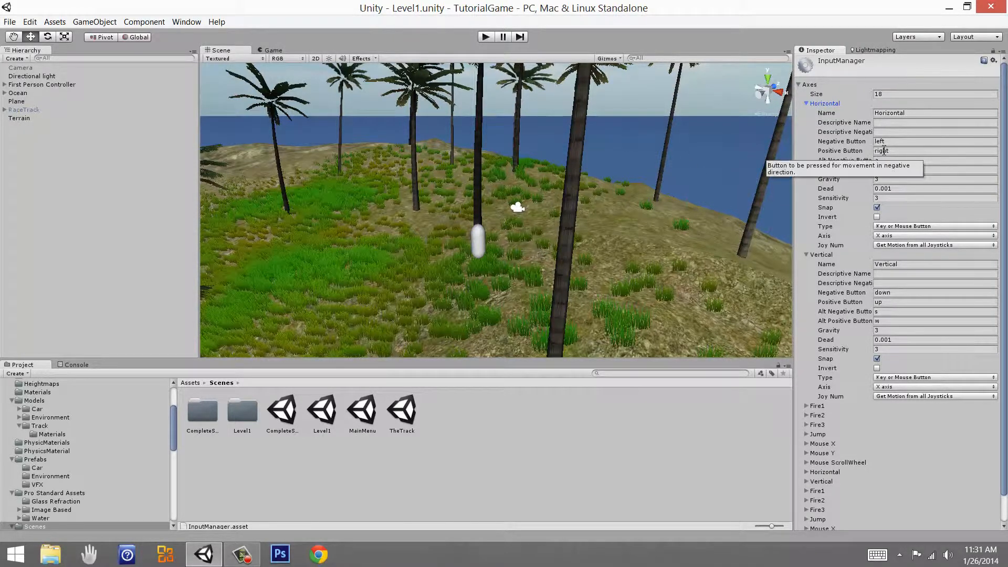
Step: Examine the name and the negative, positive and alternate button assignments of the first Horizontal axis
click(894, 114)
click(898, 142)
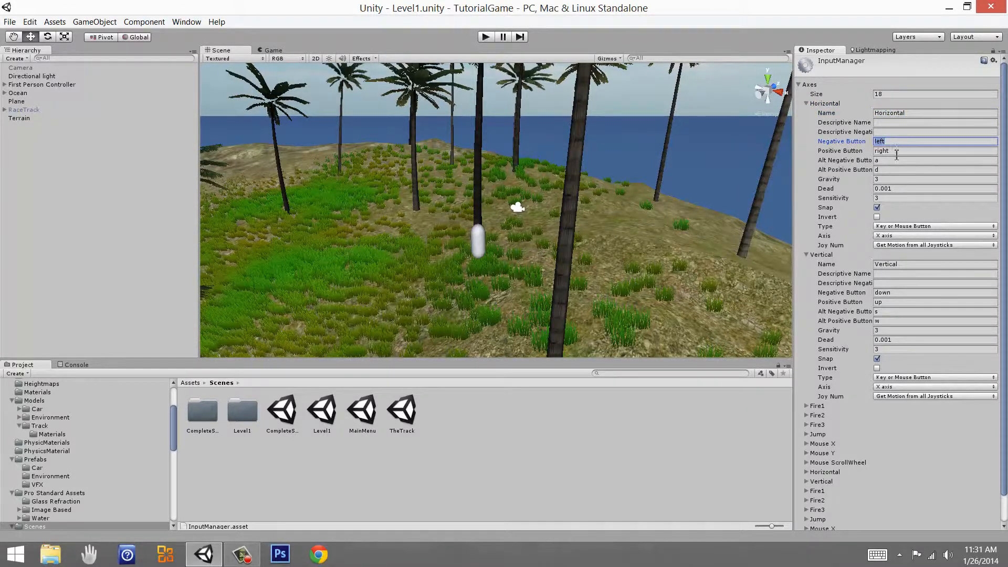
click(898, 150)
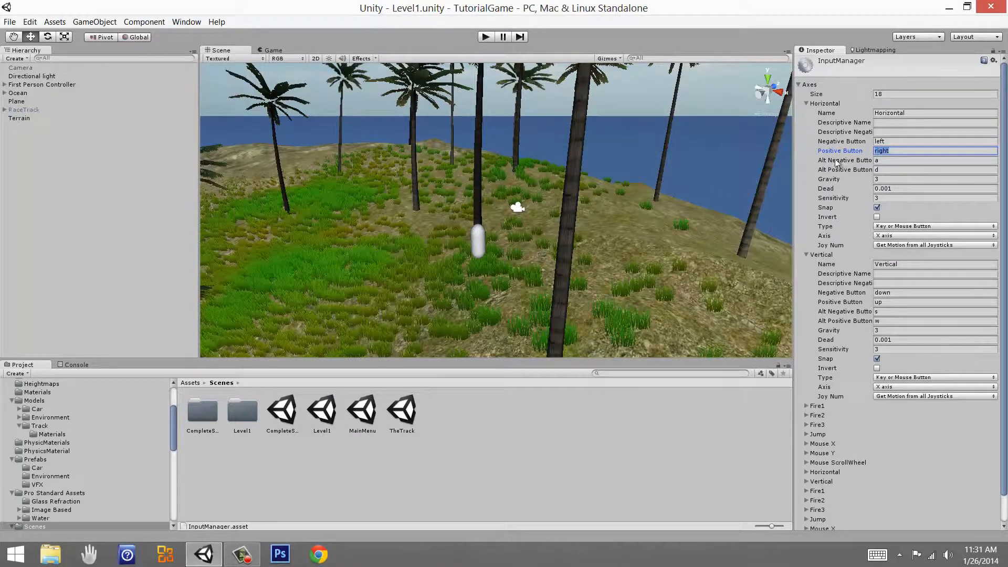
click(898, 142)
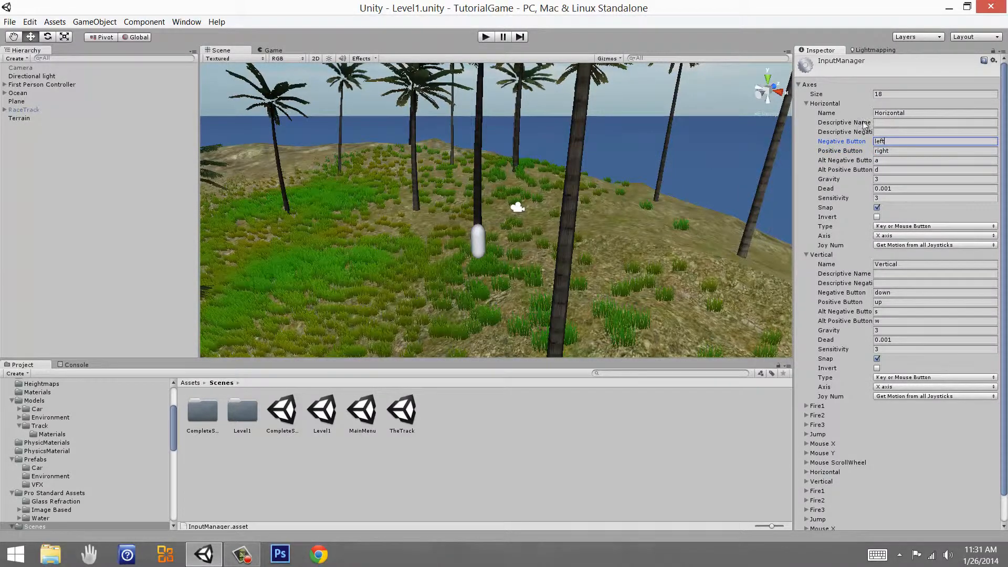
click(888, 161)
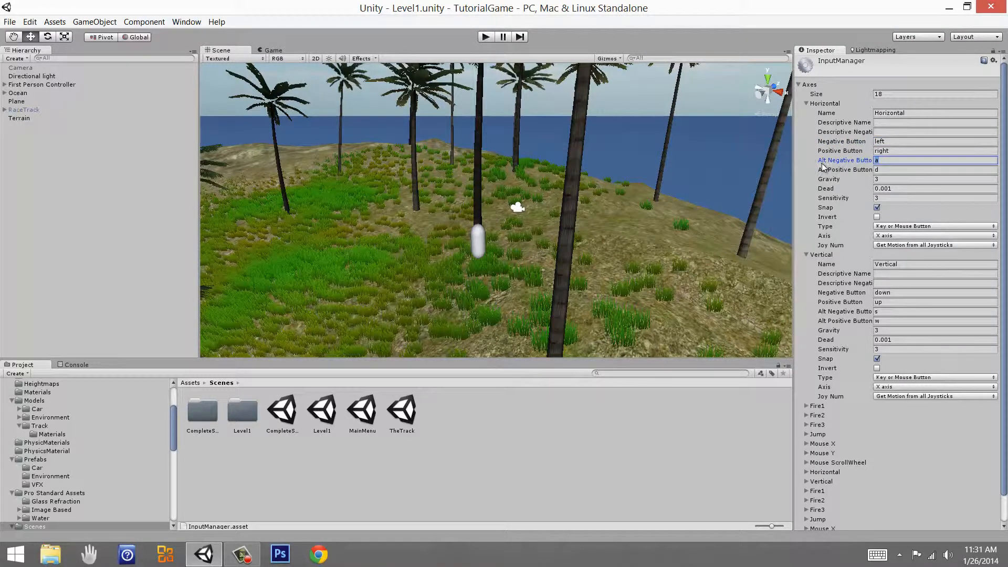
click(886, 170)
click(889, 161)
click(893, 168)
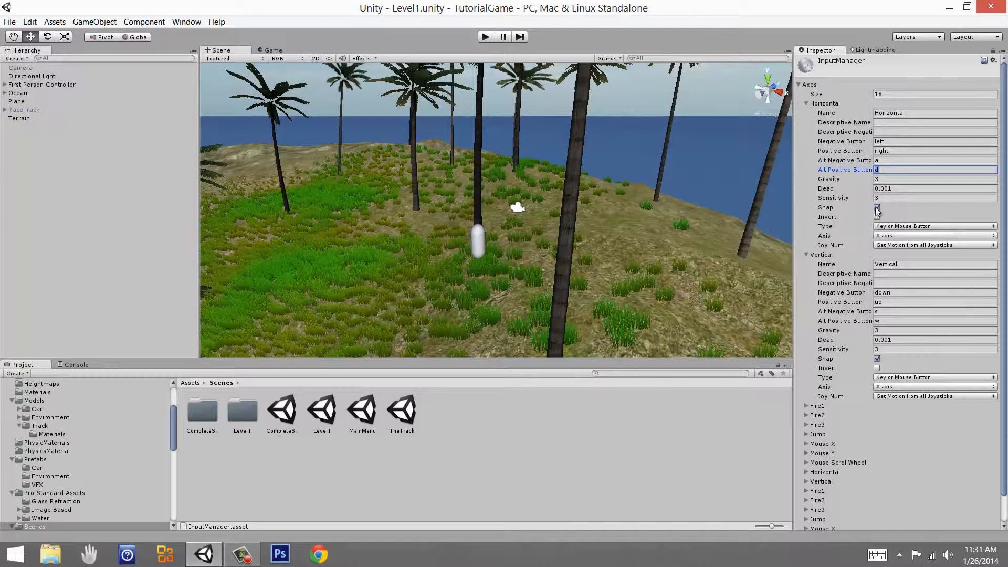
Step: Examine the Type, Axis and Joy Num options of the first Horizontal axis
click(887, 227)
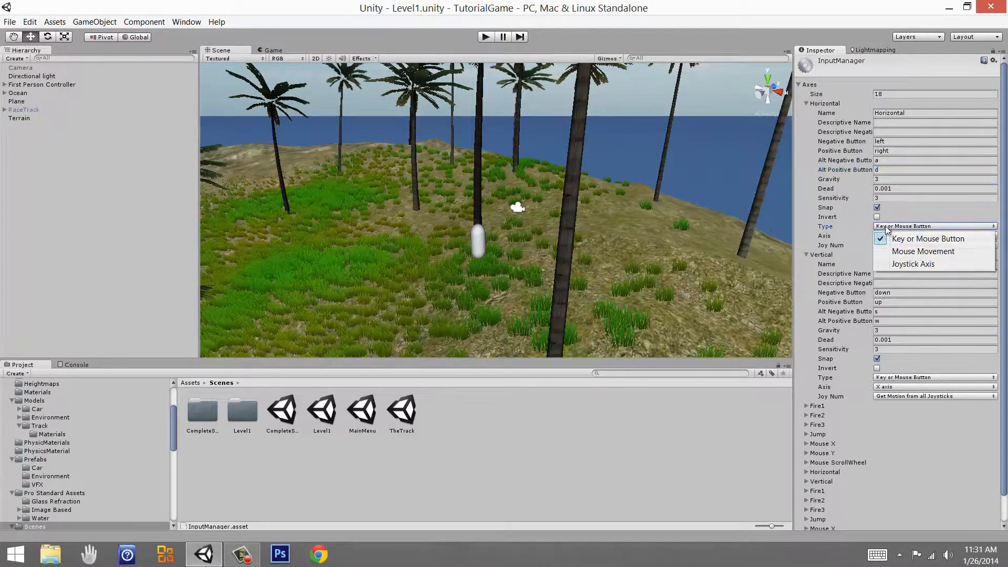
click(928, 242)
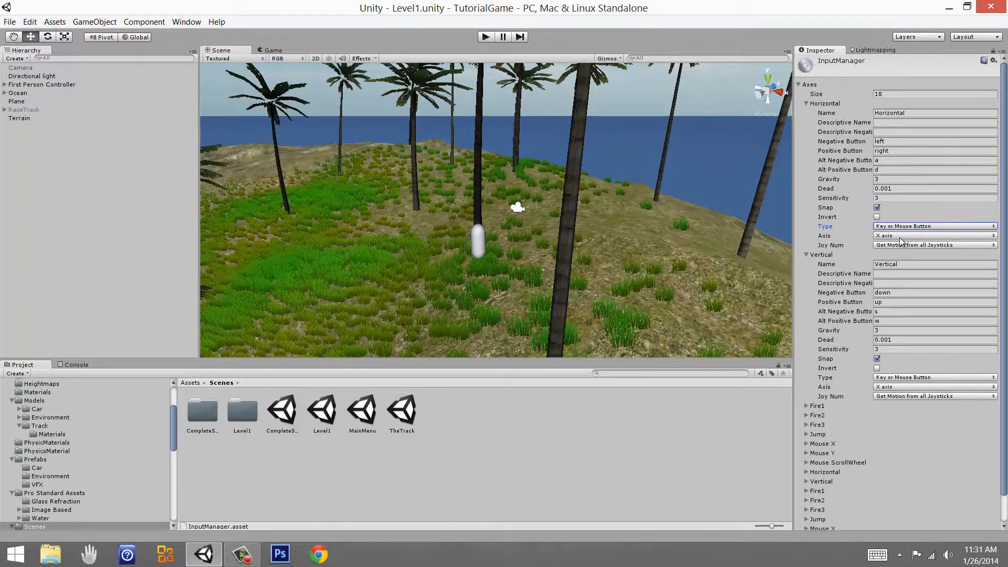
click(901, 241)
click(845, 246)
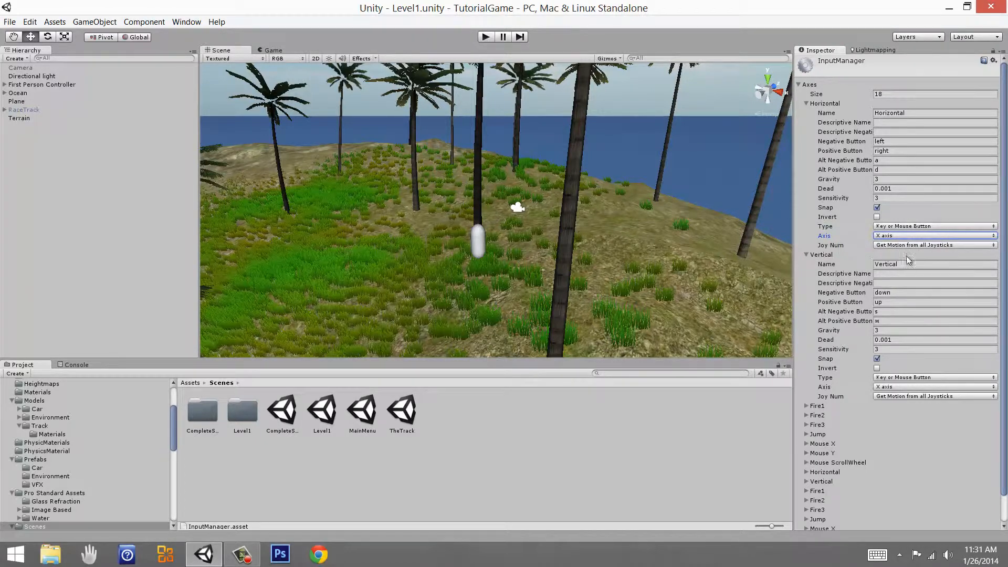
click(856, 247)
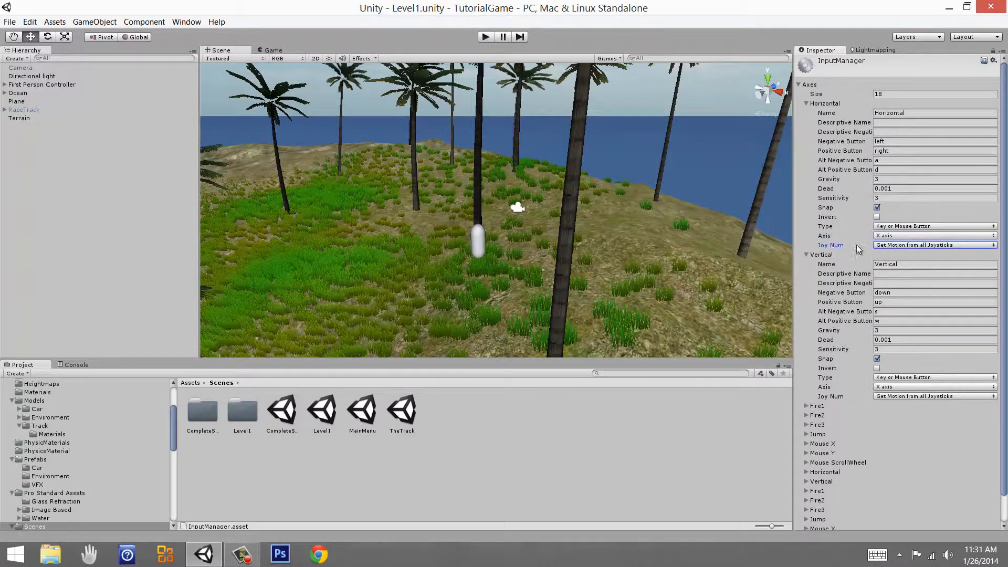
click(900, 246)
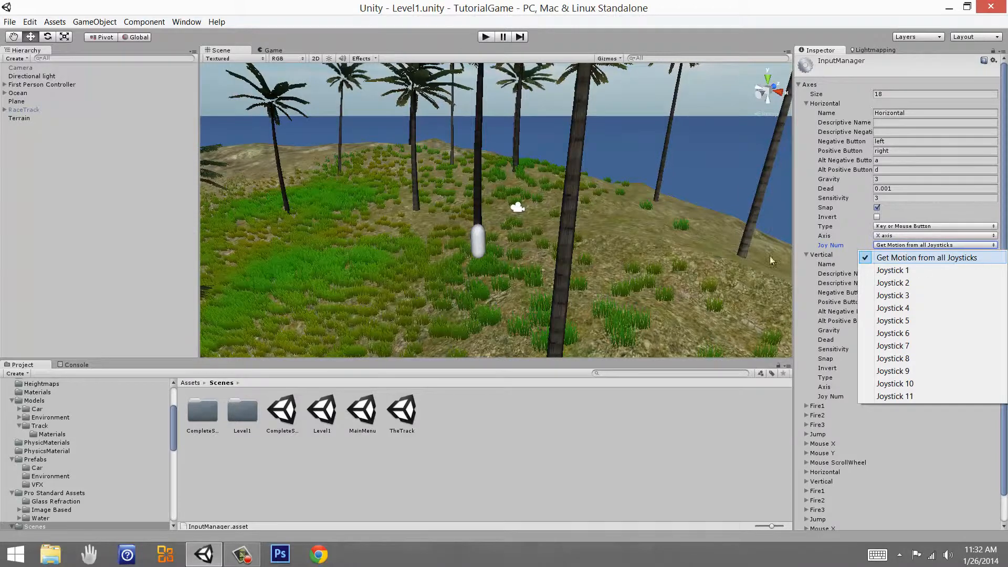
click(893, 258)
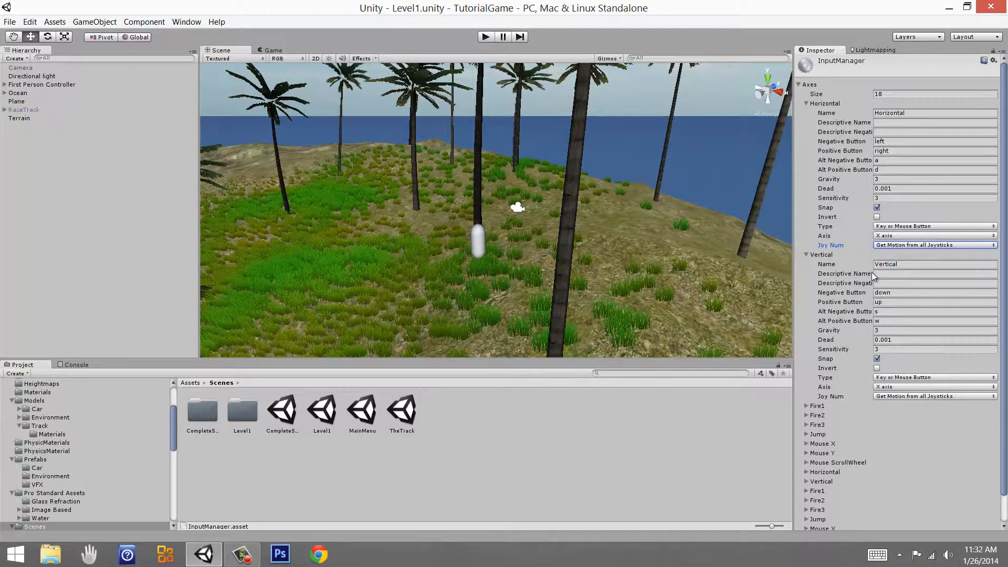
Step: Examine the button assignments and Joy Num options of the first Vertical axis, and collapse the first Horizontal and Vertical axes
click(893, 293)
key(Tab)
key(Tab)
key(Tab)
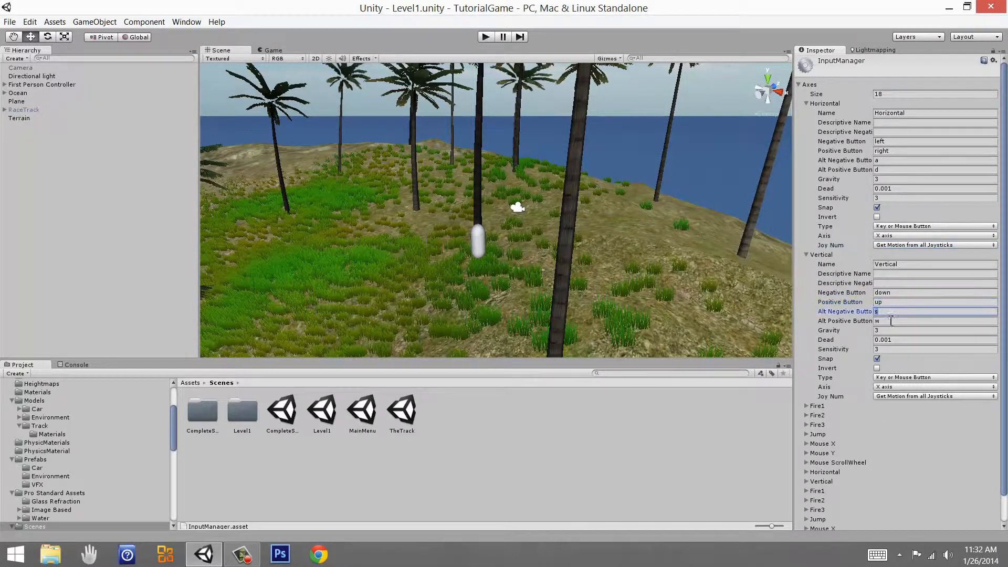
click(895, 397)
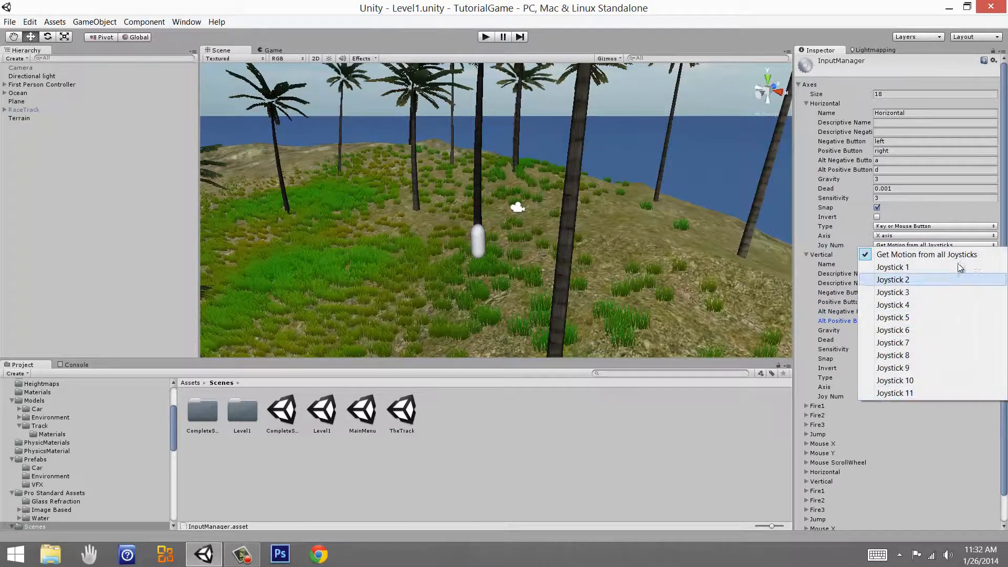
click(940, 259)
click(835, 104)
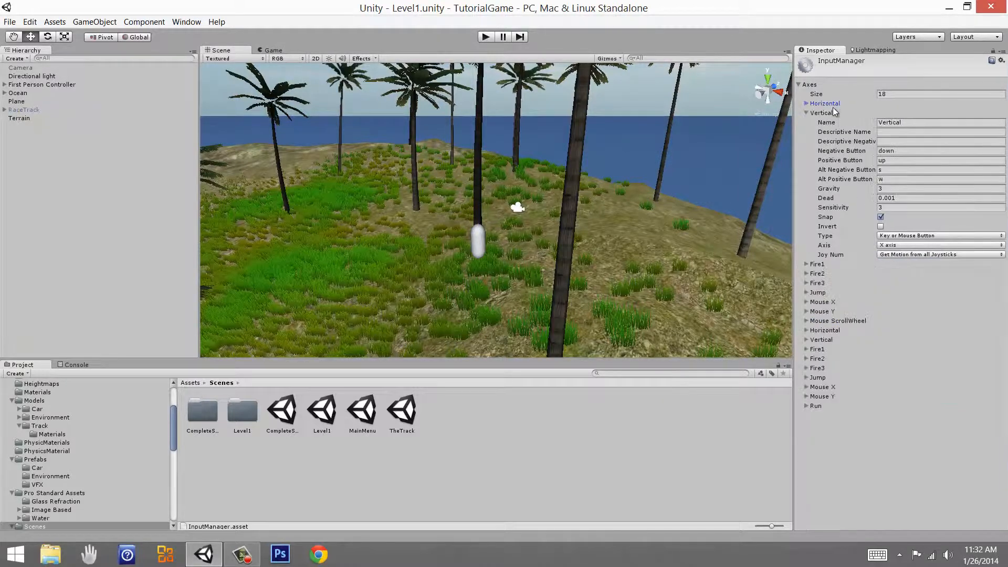
click(832, 113)
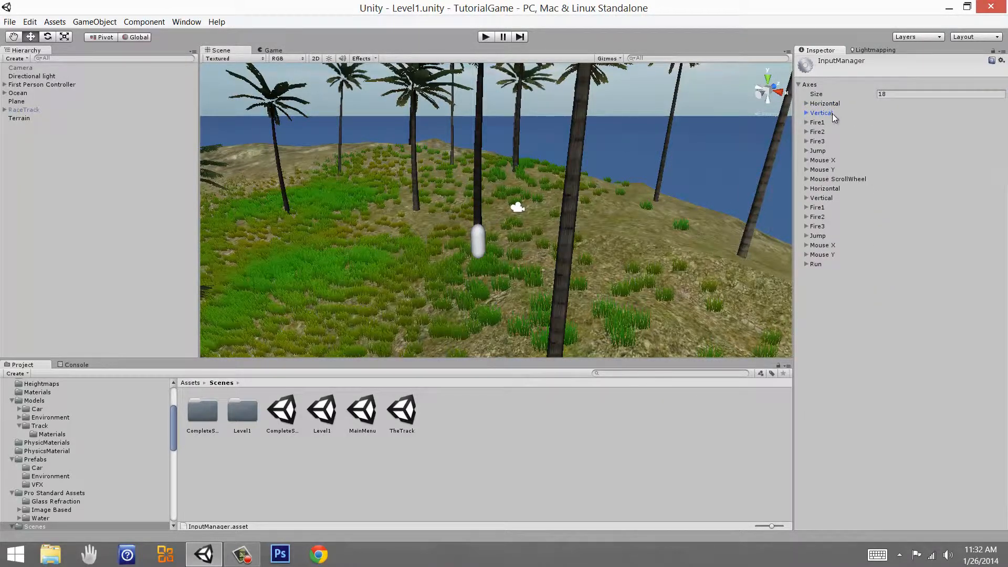
Step: Compare the settings of the first and second Jump axes, especially their positive buttons
click(817, 151)
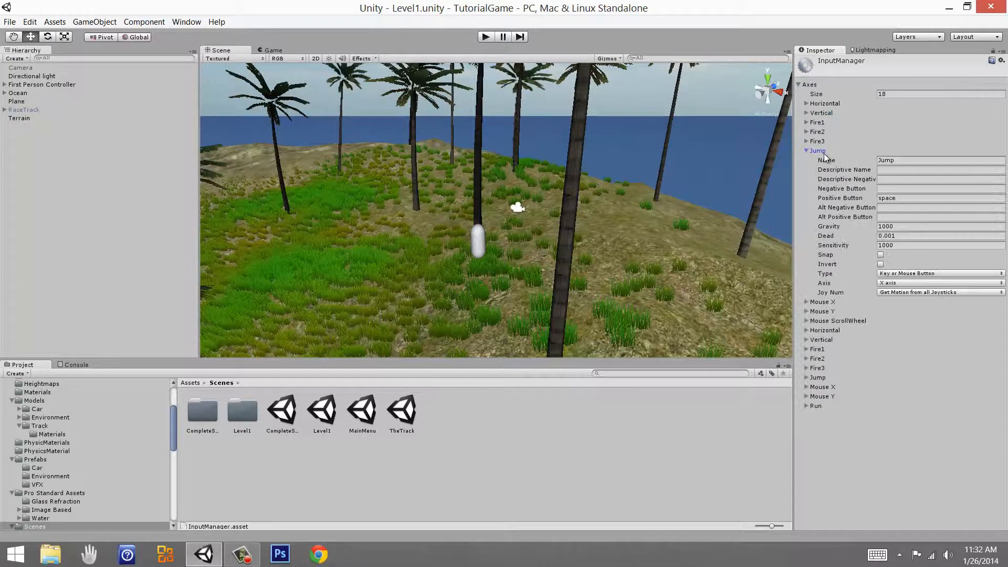
click(824, 153)
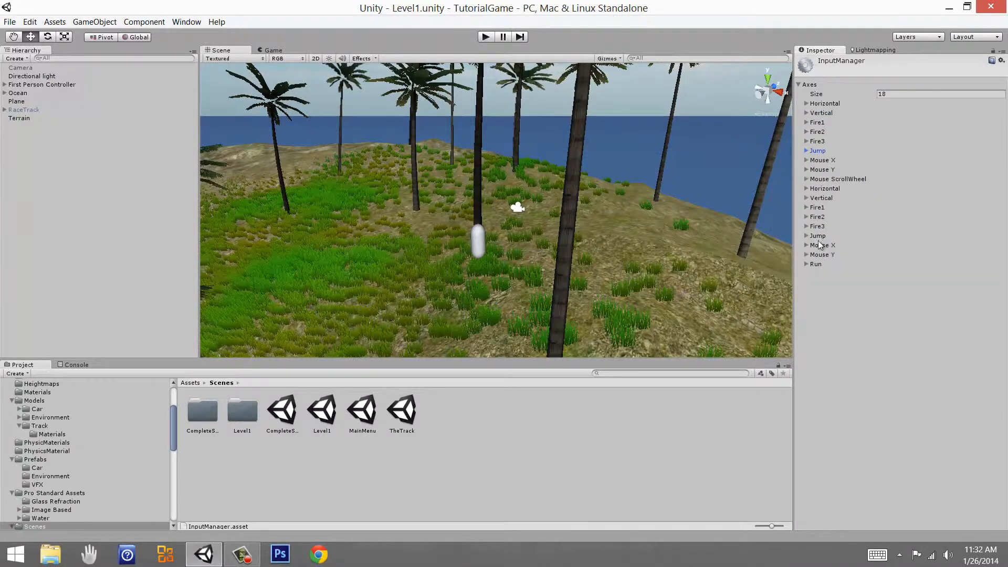
click(821, 228)
click(821, 227)
click(819, 236)
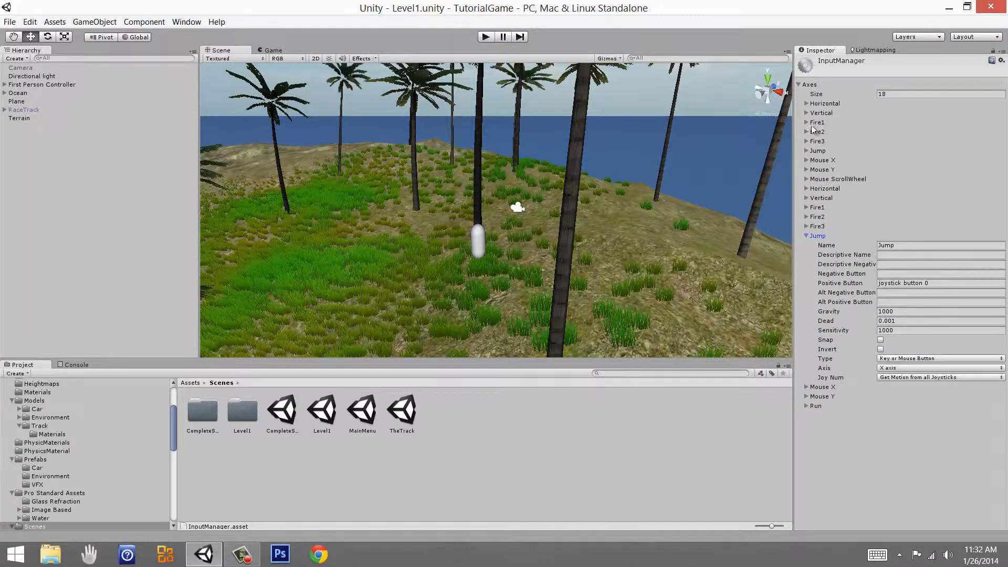
click(817, 237)
click(821, 151)
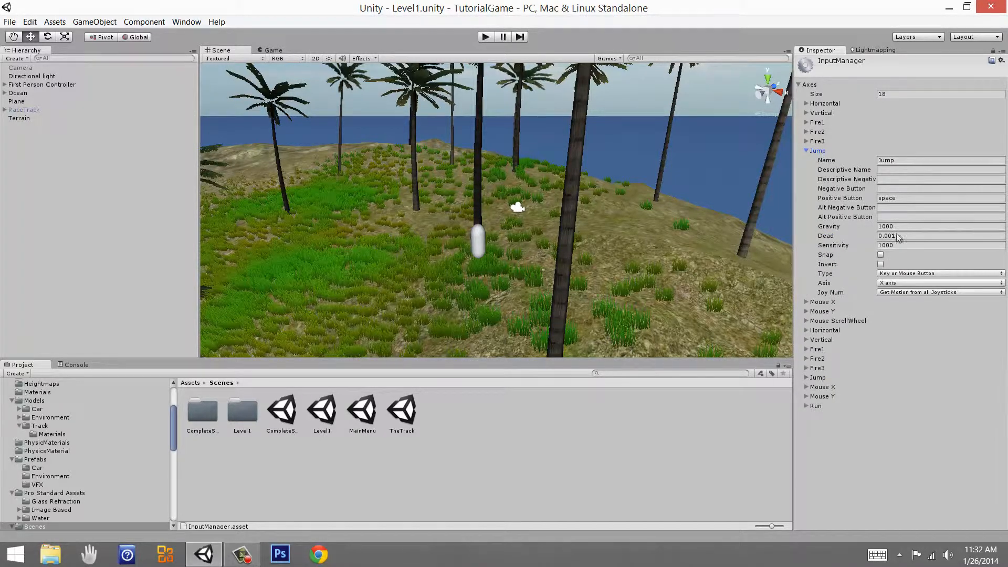
click(902, 199)
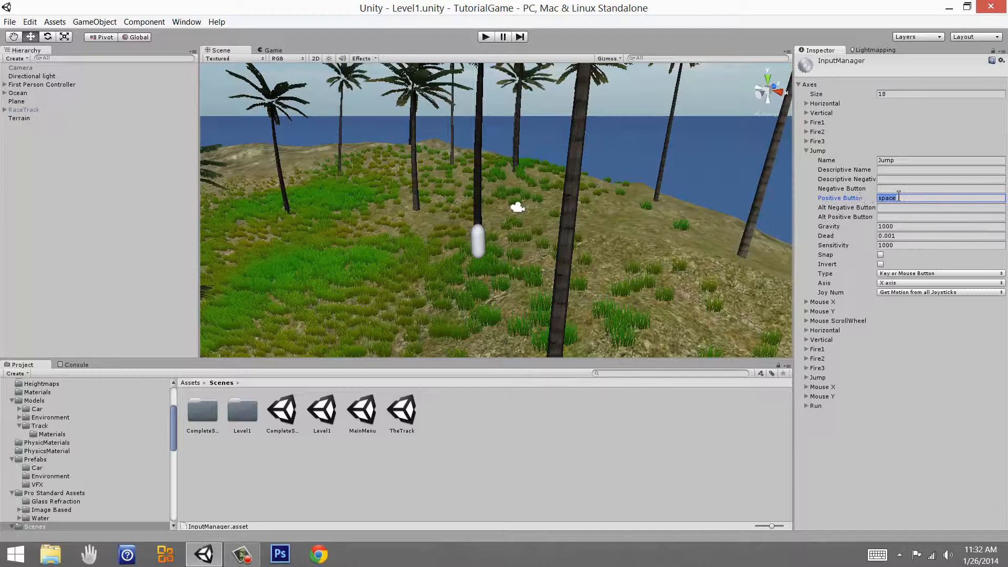
click(814, 152)
click(818, 237)
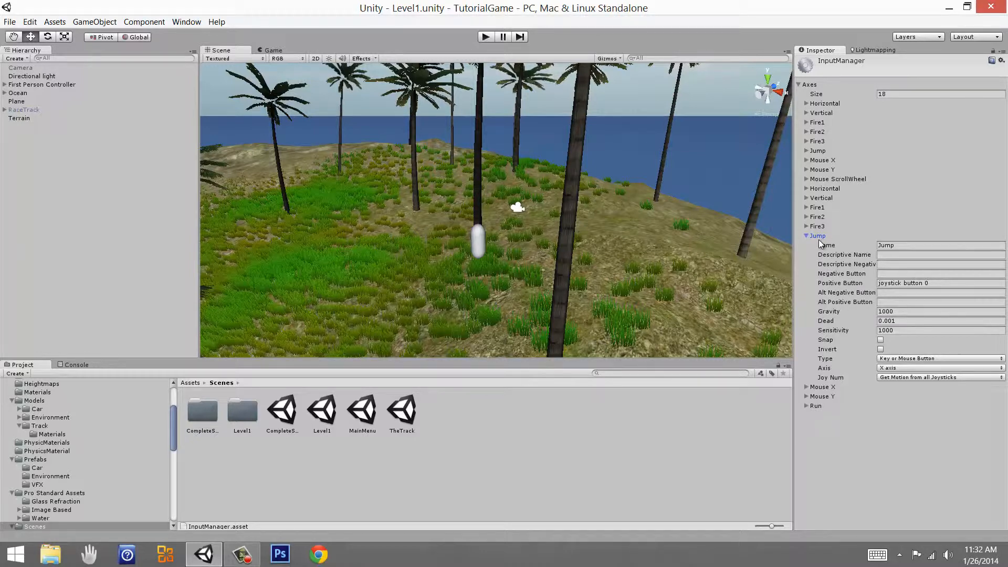
click(823, 237)
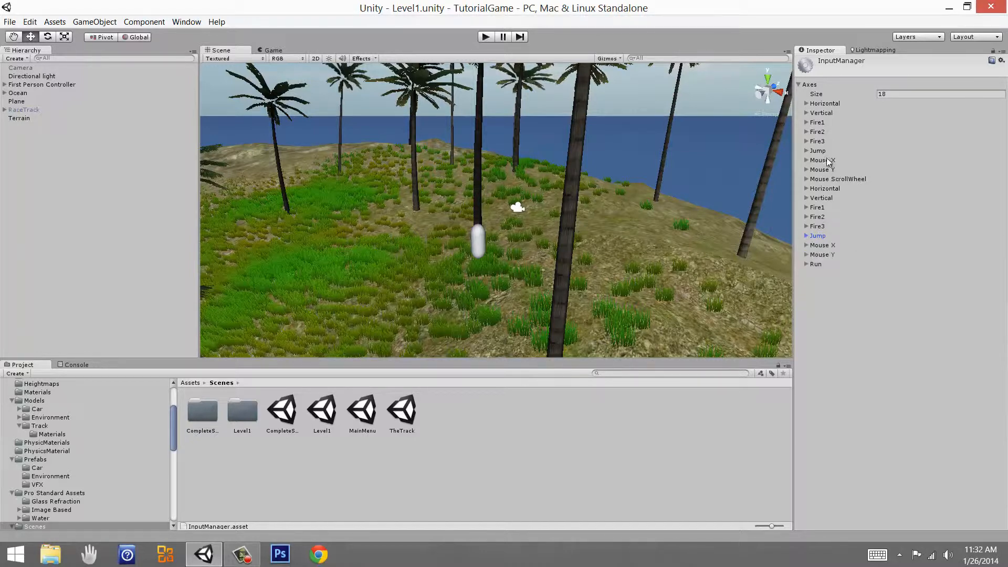
Step: Check the first Jump axis's alternate button fields against the second Jump axis's positive button, and collapse the first Jump axis
click(829, 149)
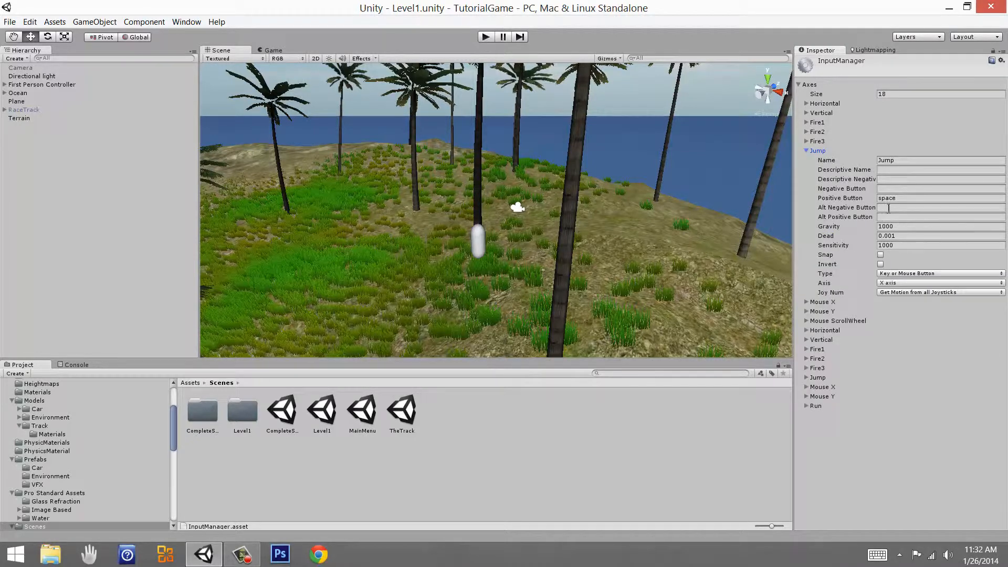
click(888, 208)
click(904, 218)
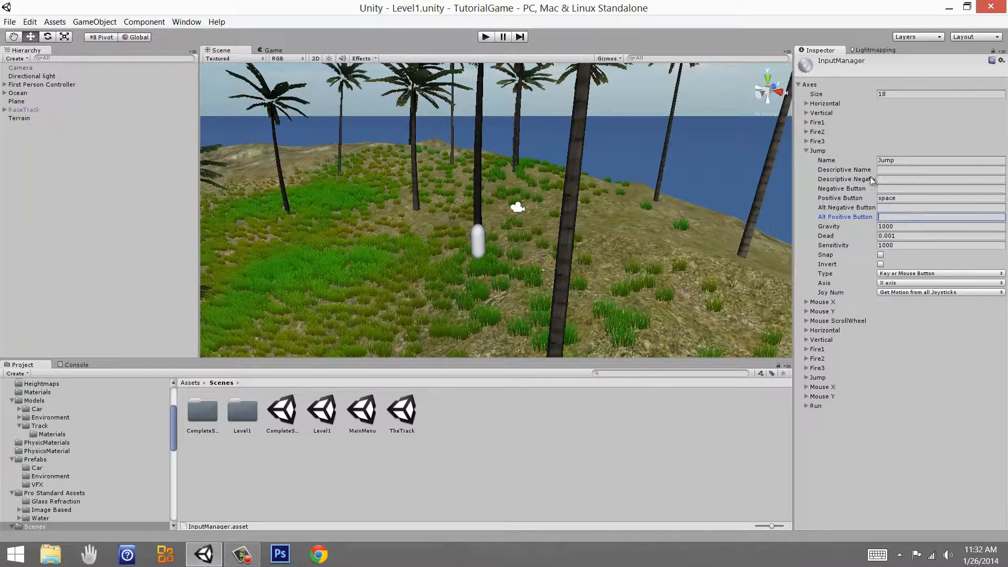
click(817, 377)
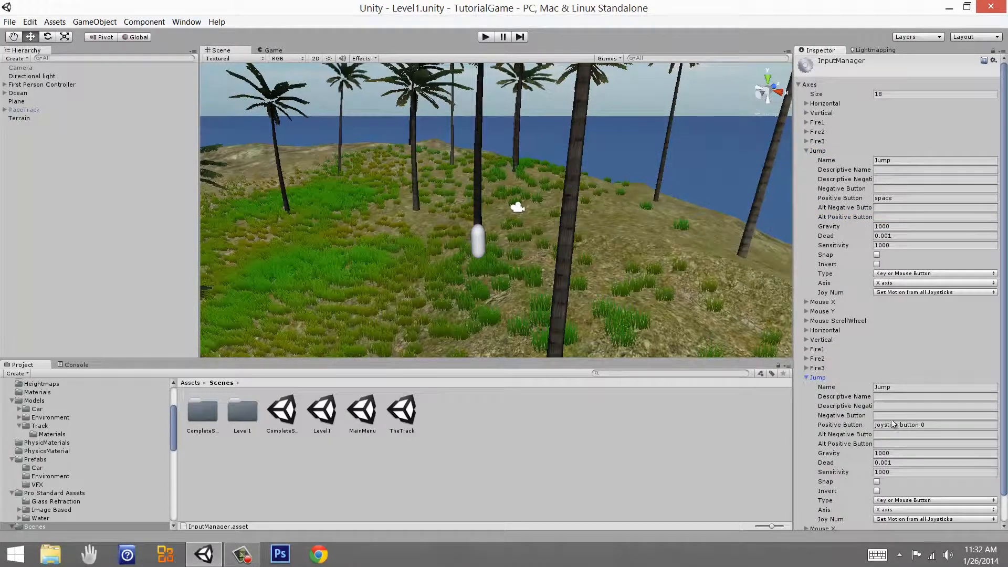
click(884, 426)
click(888, 217)
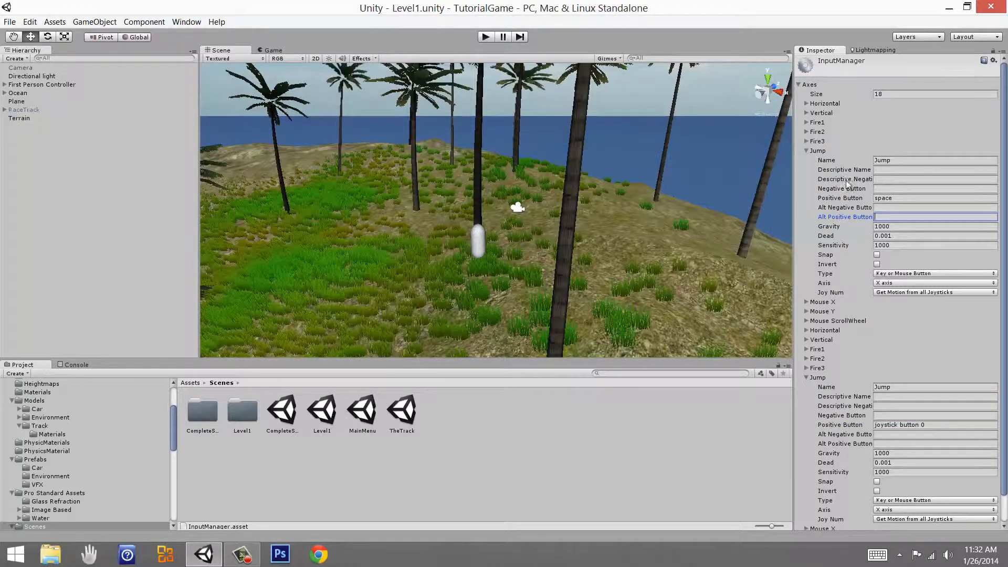
click(825, 151)
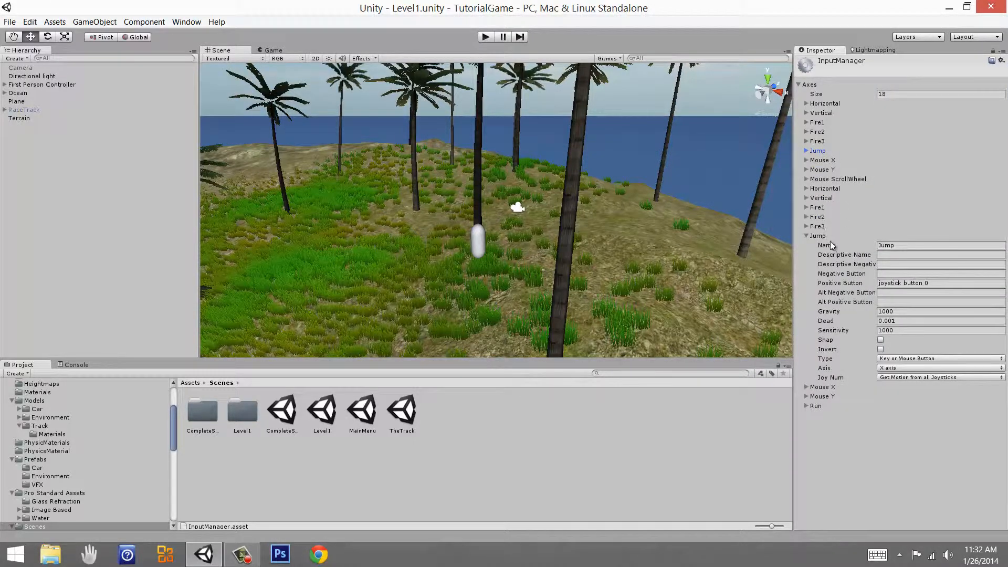
Step: Examine the positive button, name, gravity, dead zone and sensitivity of the second Jump axis
click(822, 235)
click(822, 236)
click(939, 283)
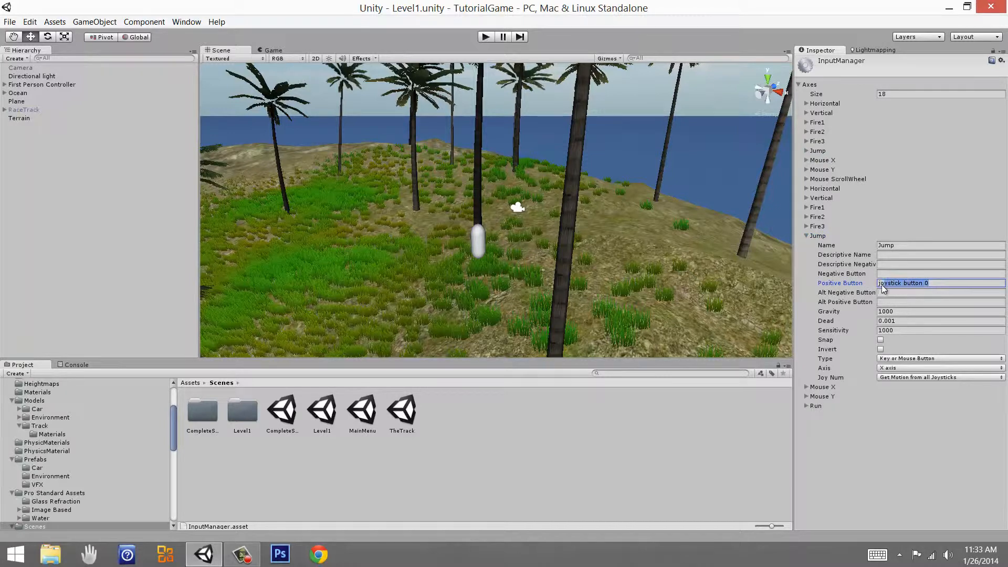
click(893, 246)
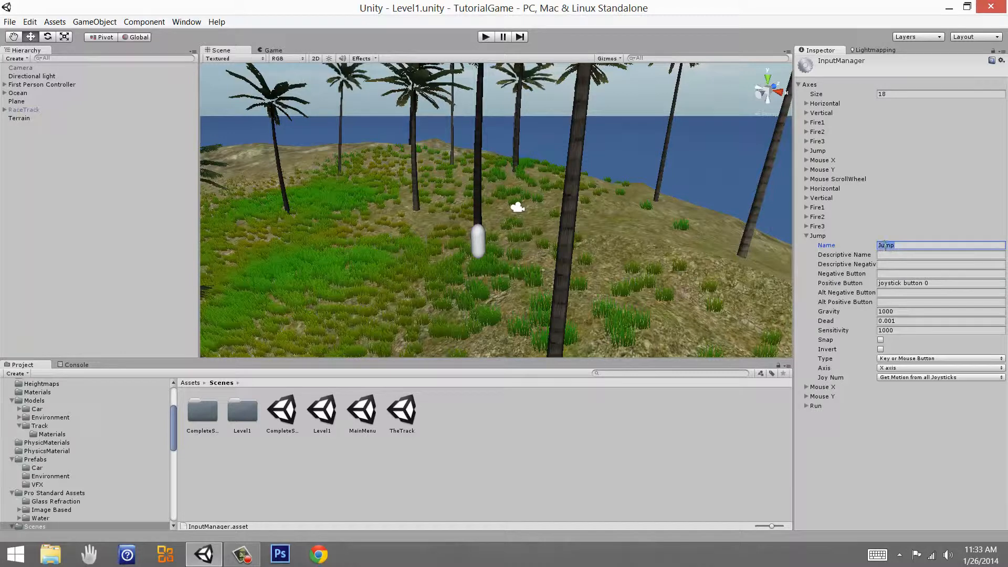
text(J)
click(901, 313)
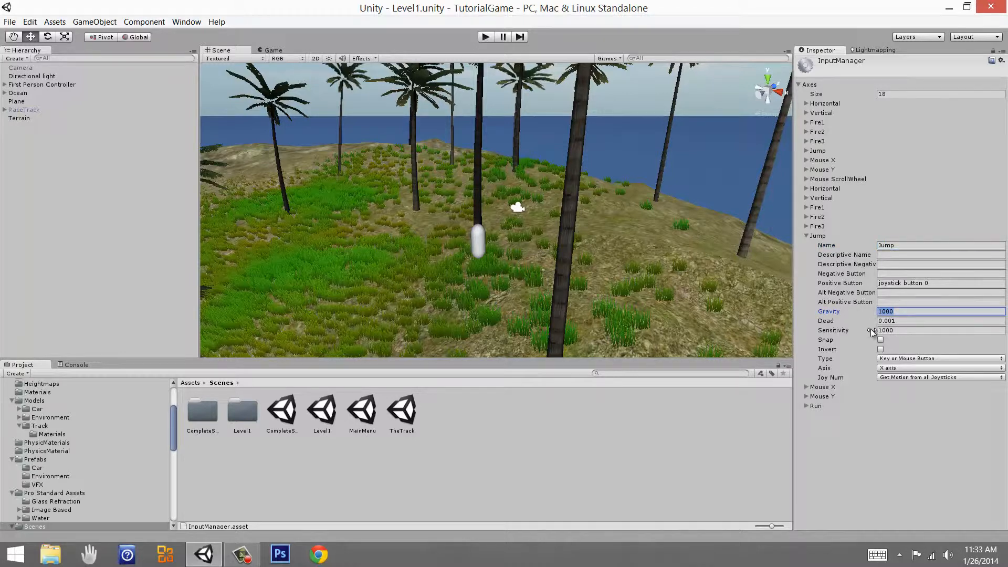
click(899, 321)
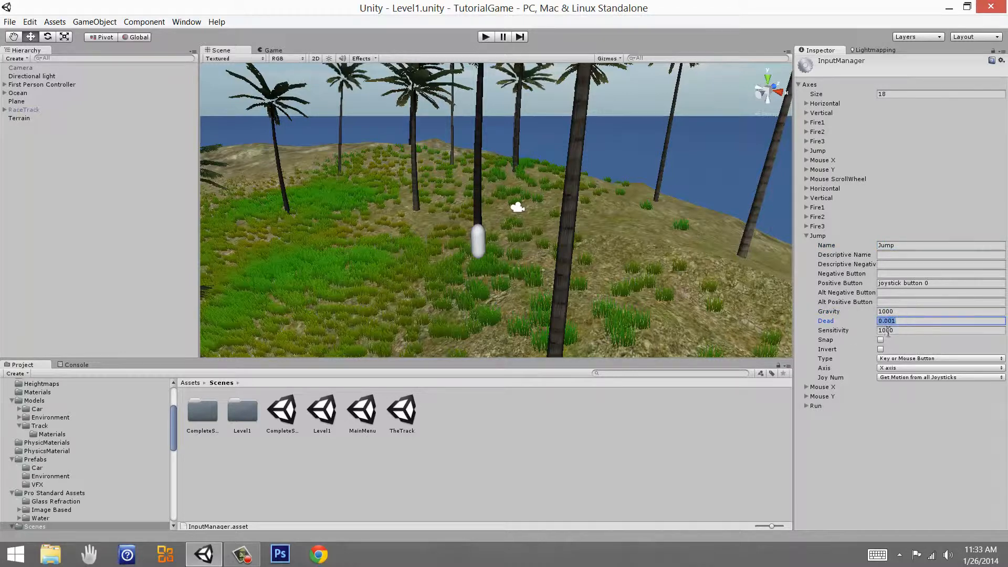
click(908, 330)
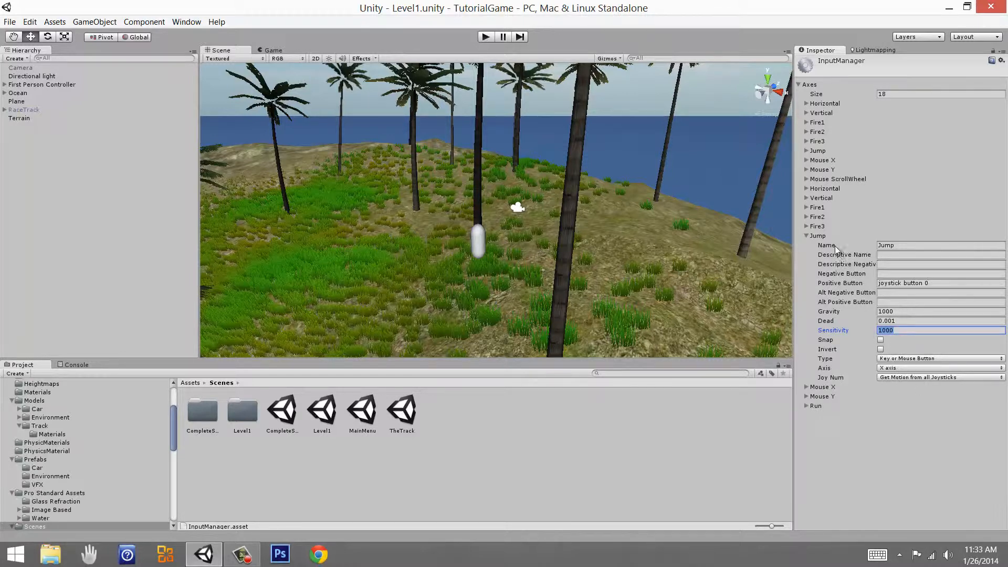
Step: Collapse the second Jump axis and run the game briefly to test jumping with the controller
click(819, 236)
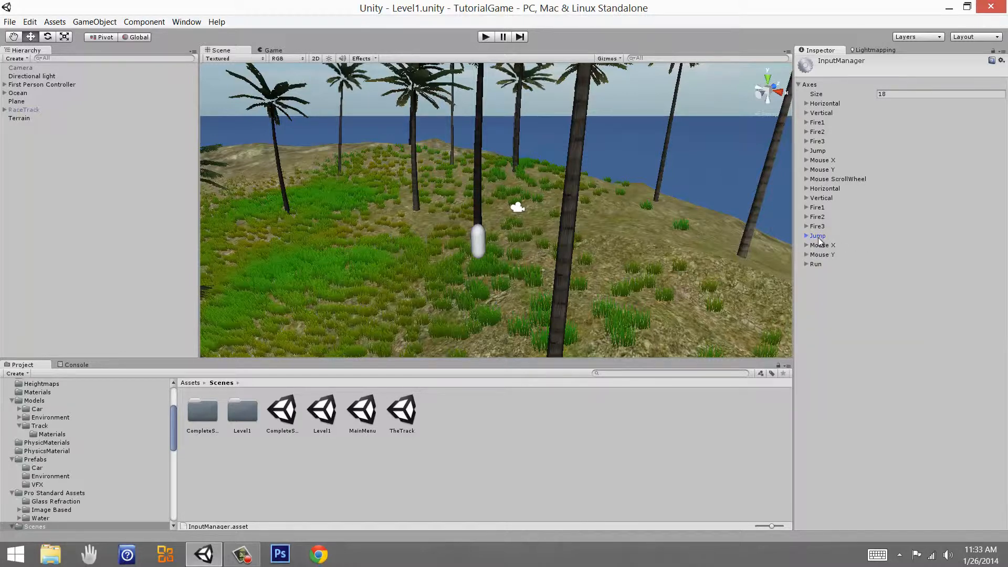
click(484, 38)
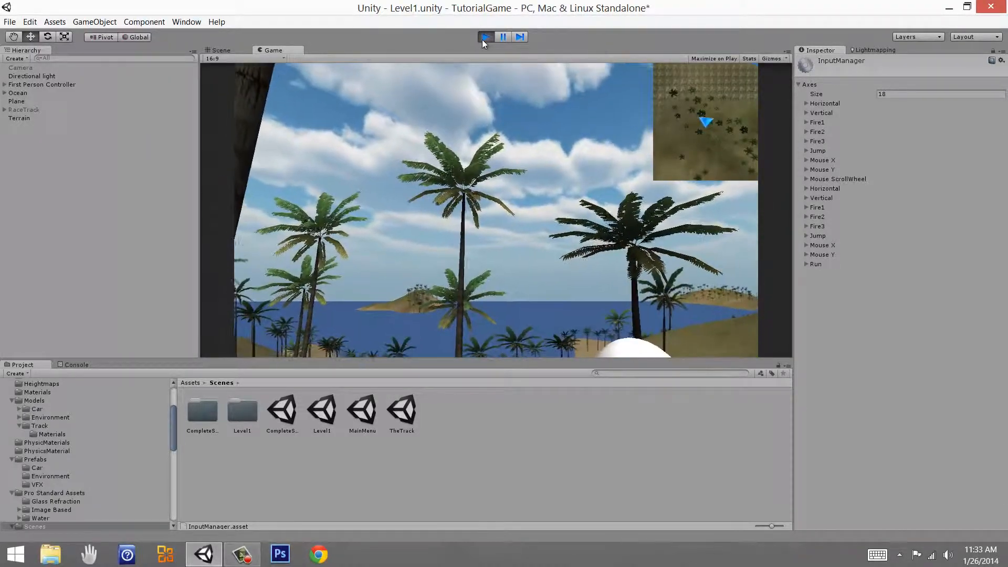
click(484, 37)
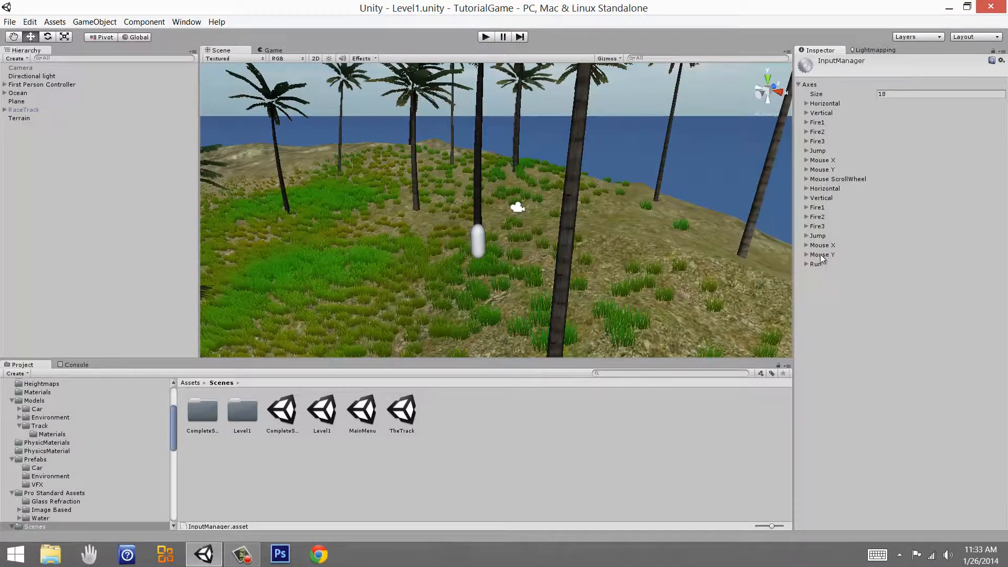
Step: Examine the type and axis settings of the second Mouse X and Mouse Y axes, and collapse both
click(824, 245)
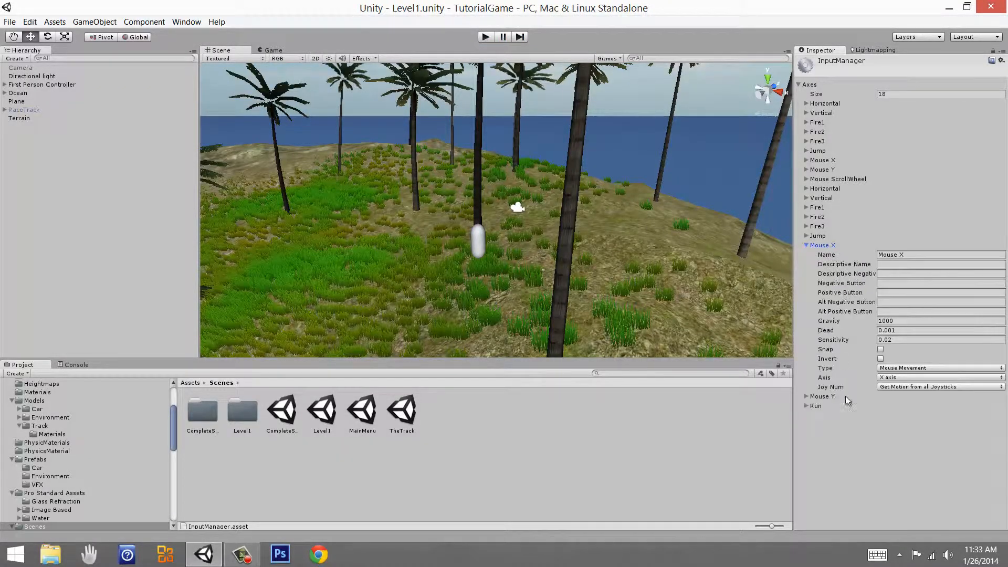
click(825, 396)
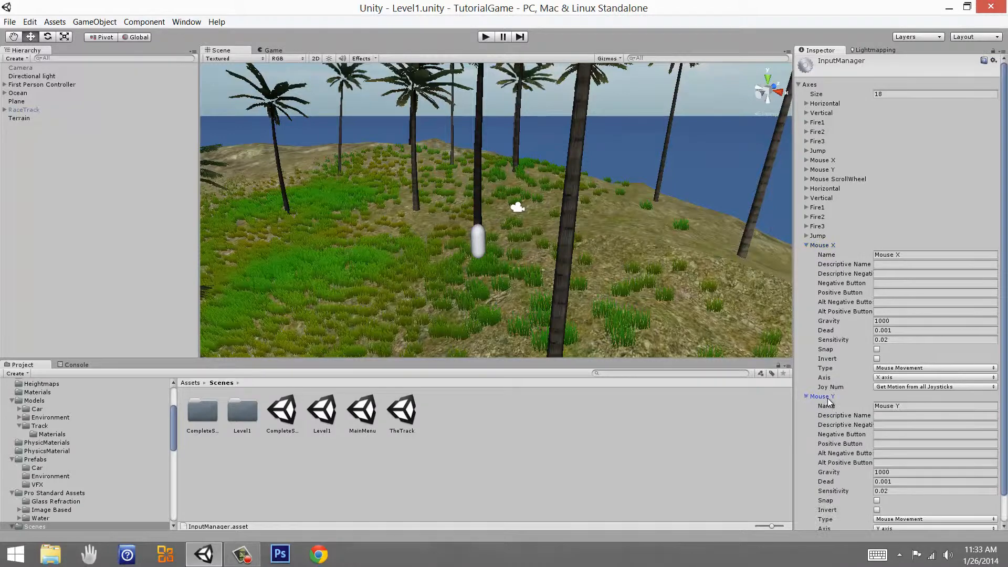
scroll(827, 389, down, 1)
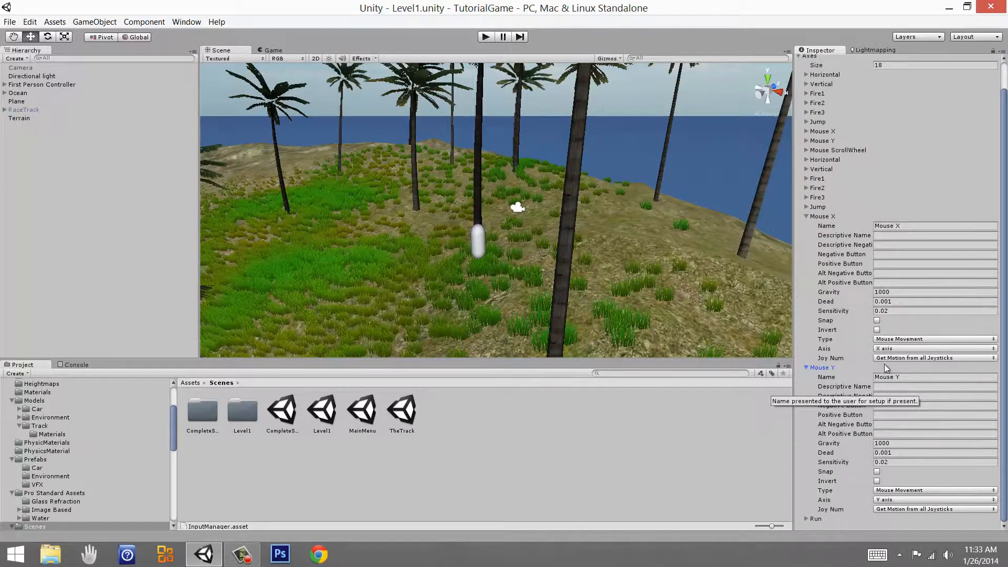
click(822, 217)
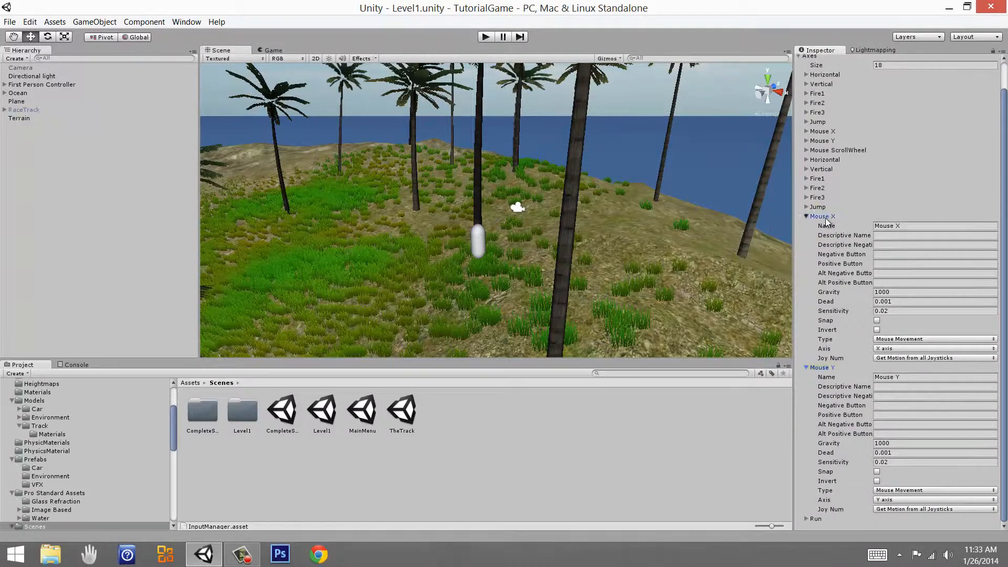
click(820, 254)
Step: Look over the joystick settings of the first Mouse X and Mouse Y axes, and collapse both
click(821, 160)
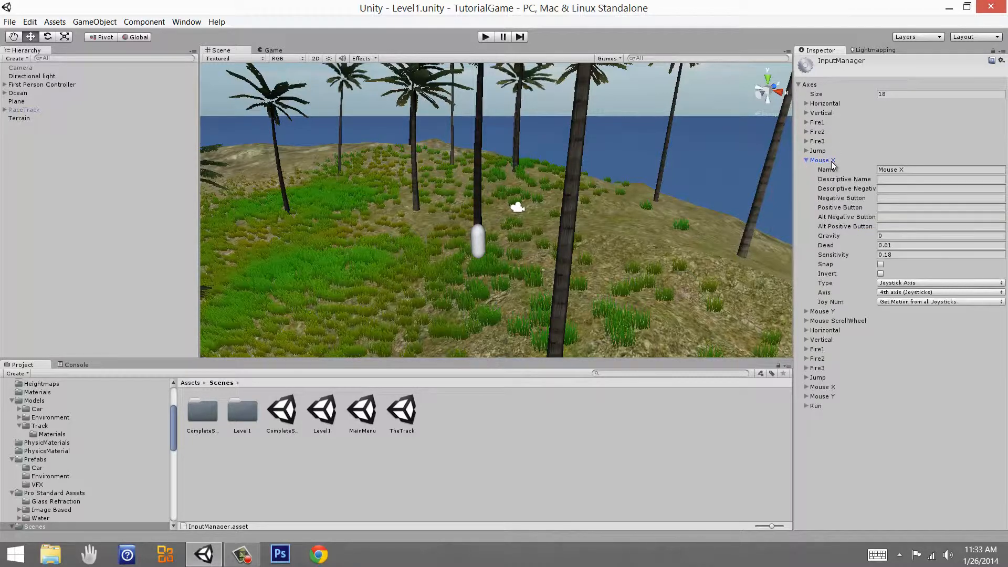
click(833, 310)
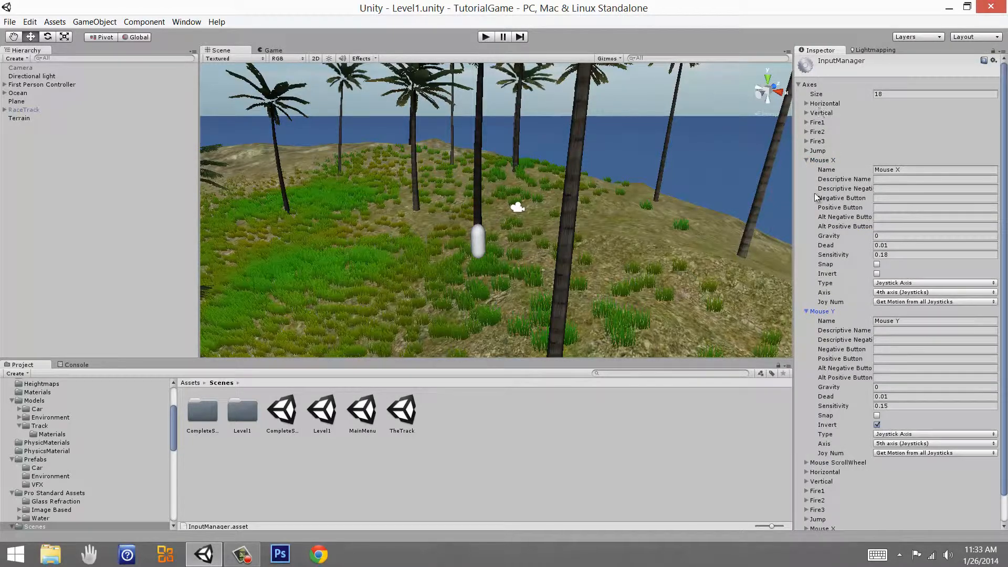
click(822, 160)
click(828, 170)
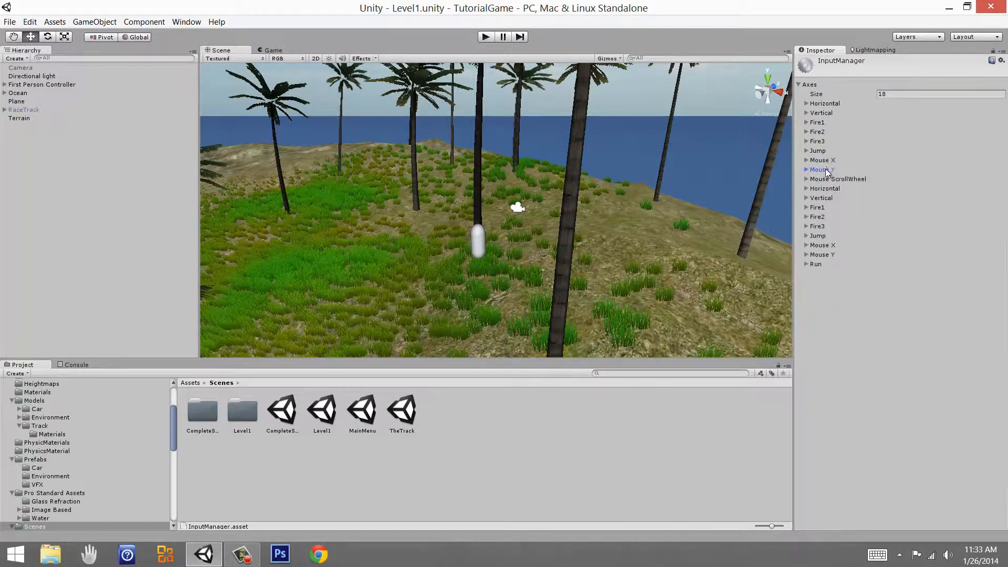
Step: Expand the first Mouse X and Mouse Y axes and examine Mouse X's name, gravity, dead zone and sensitivity
click(832, 161)
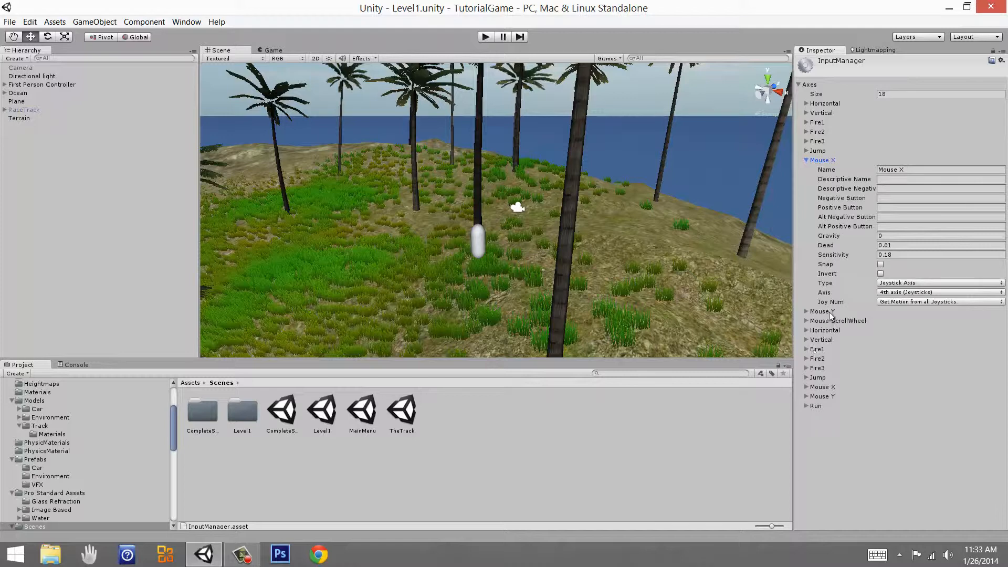
click(830, 312)
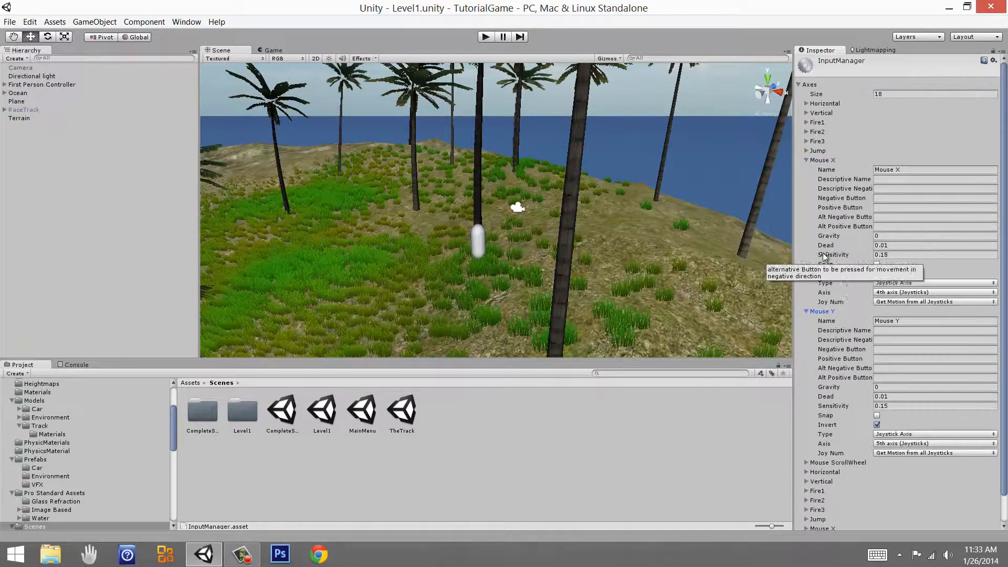
click(895, 169)
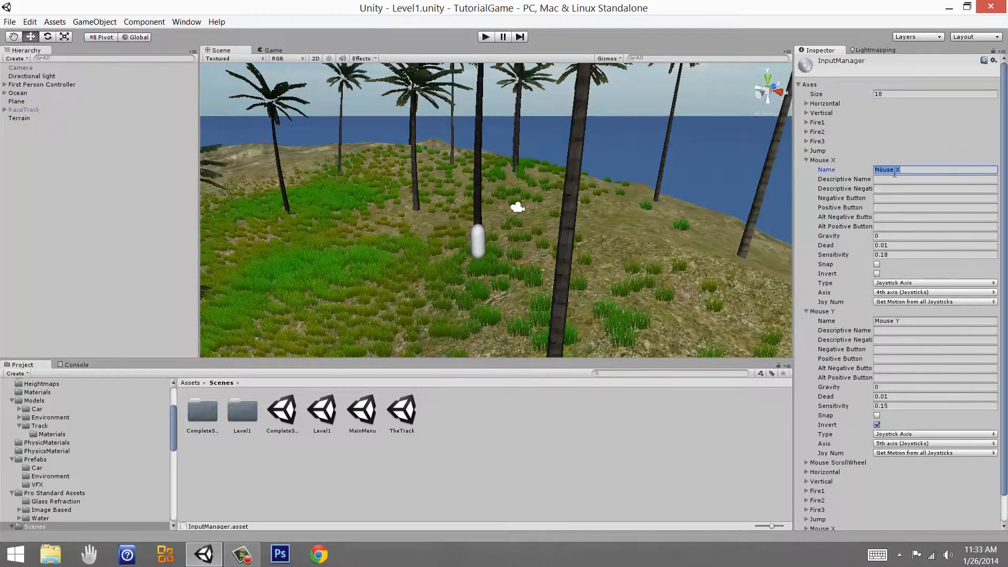
click(895, 171)
click(886, 237)
click(891, 245)
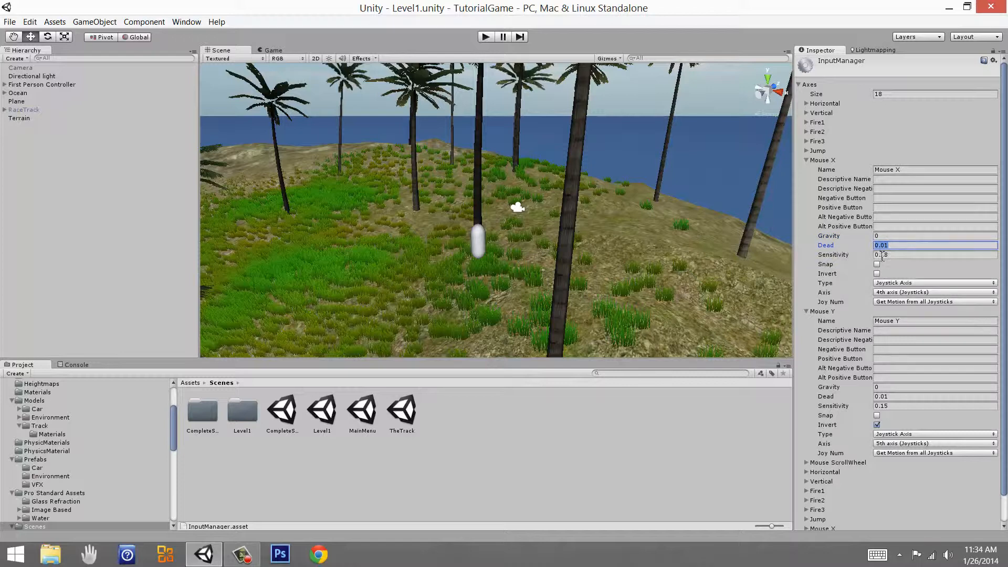
click(883, 255)
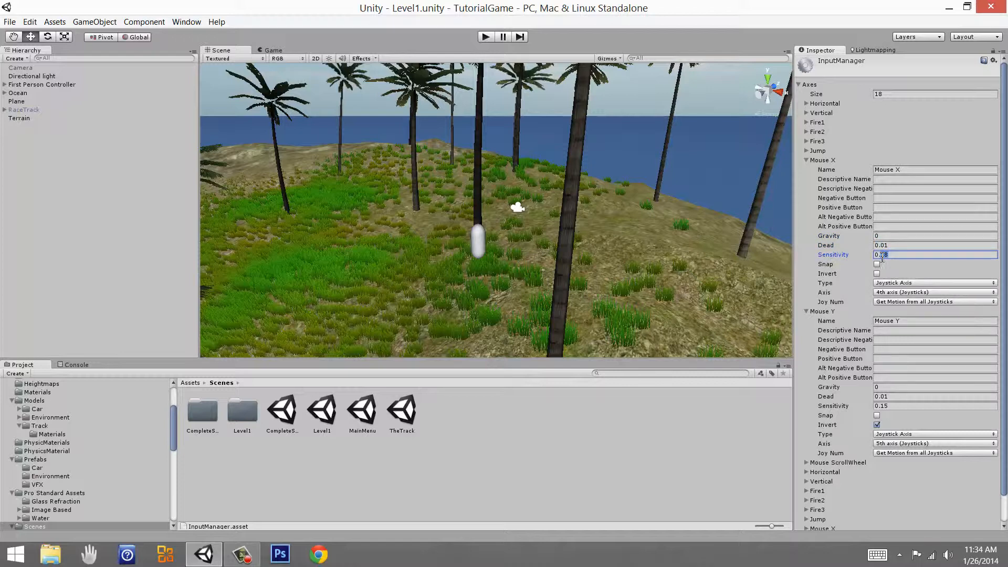
Step: Review the type and axis options of the first Mouse X axis, keeping Joystick Axis and 4th axis (Joysticks)
click(889, 283)
click(906, 327)
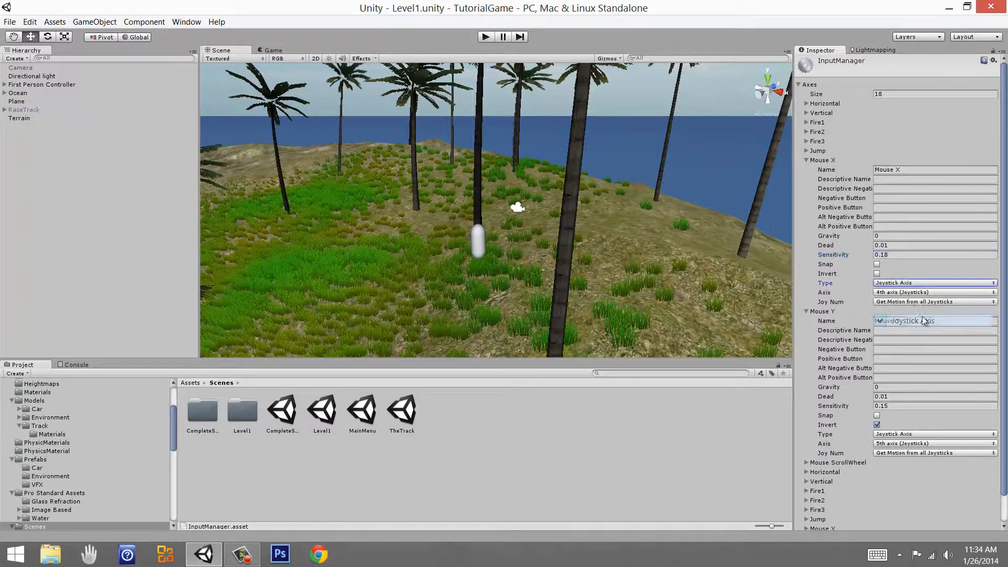
click(898, 293)
click(866, 344)
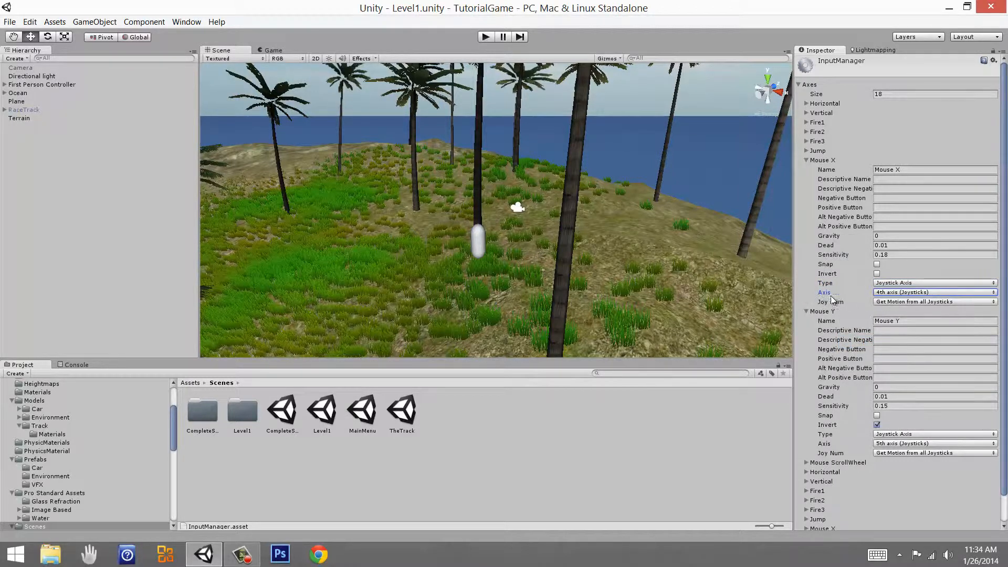
Step: Check the sensitivity of the first Mouse Y axis, and collapse the first Mouse X and Mouse Y axes
click(896, 406)
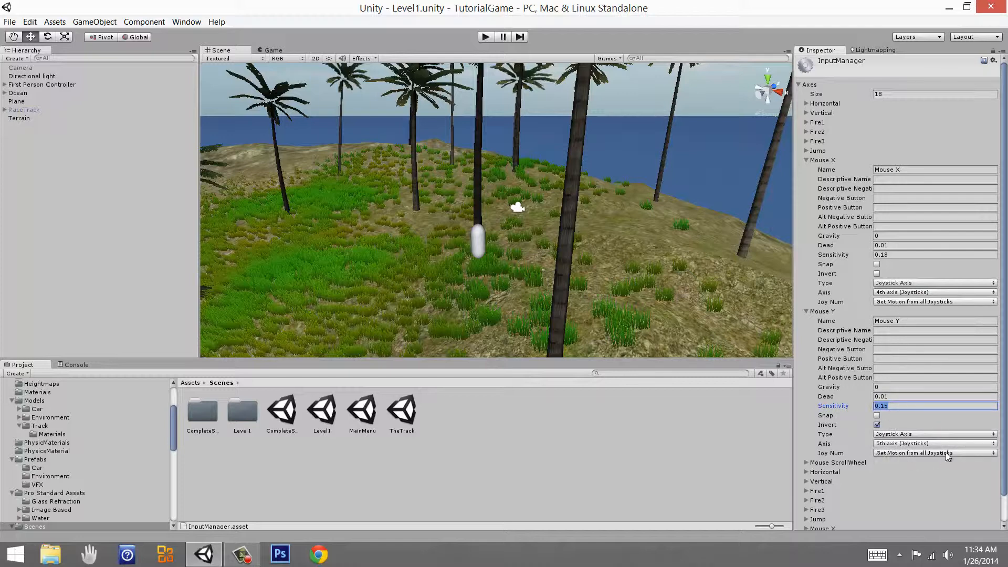
click(823, 311)
click(835, 161)
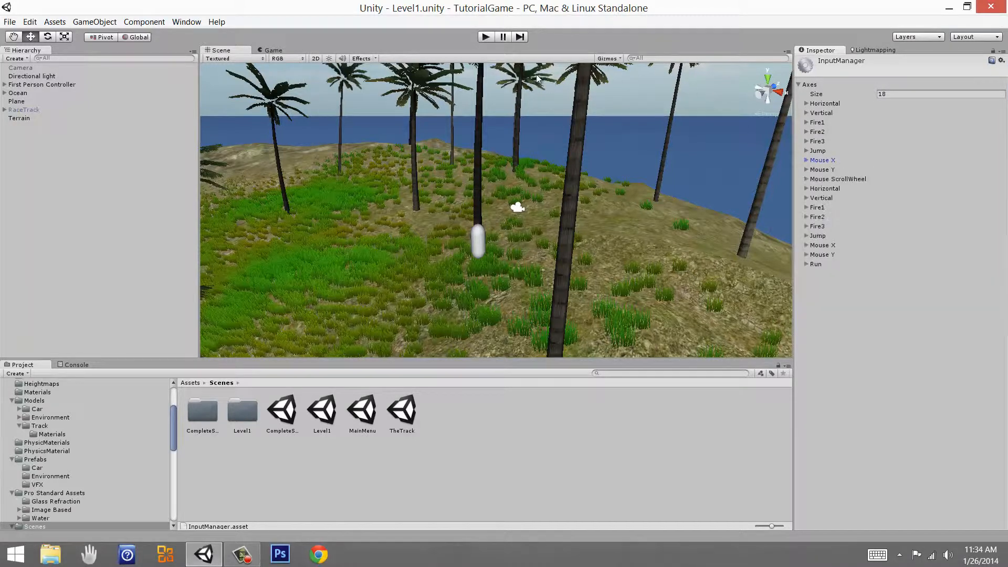
Step: Run the game to test looking around with the first-person character, and stop it
click(485, 37)
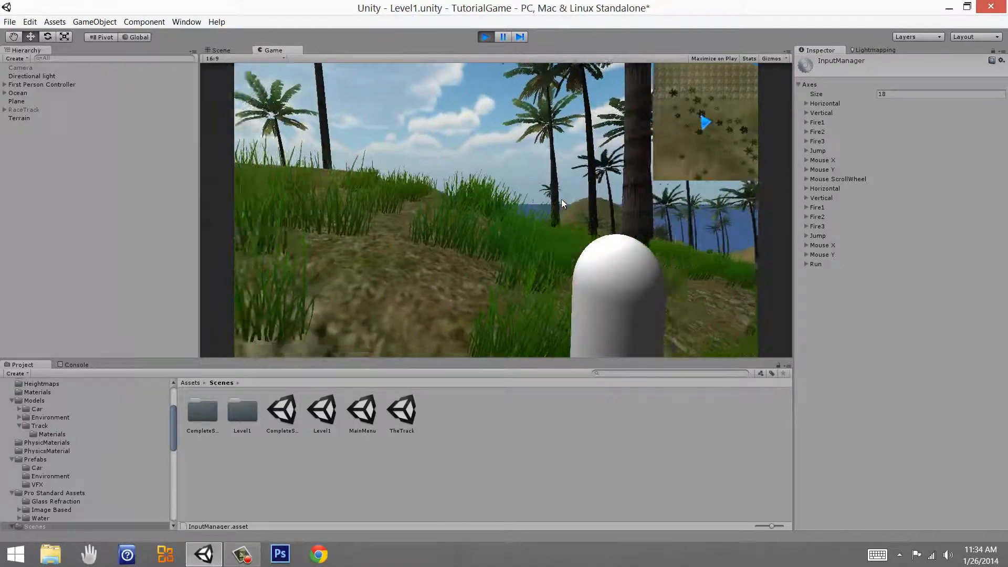
click(480, 38)
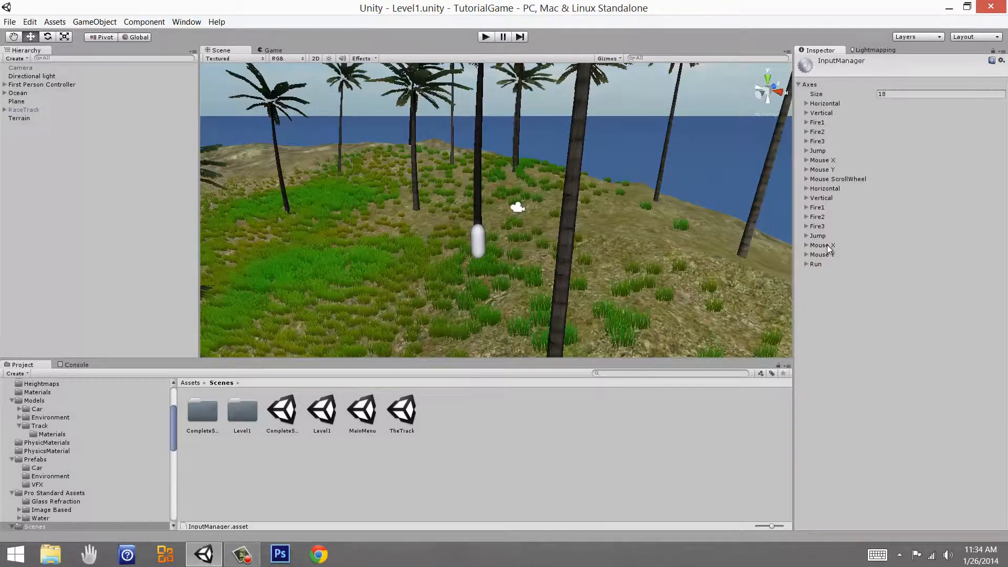
Step: Compare the first Vertical and Horizontal axes with the second Horizontal and Vertical axes, leaving only the second pair expanded
click(820, 113)
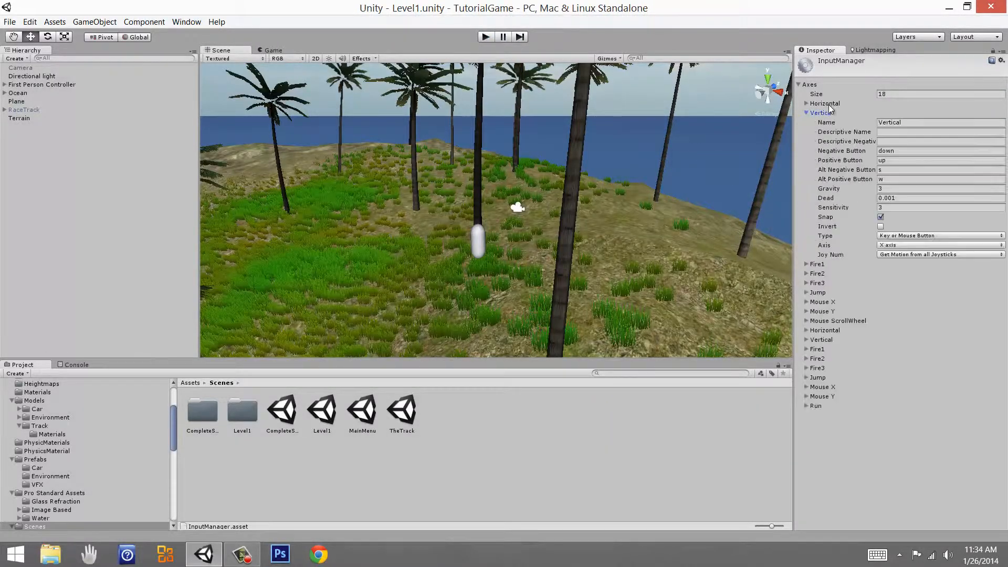
click(830, 113)
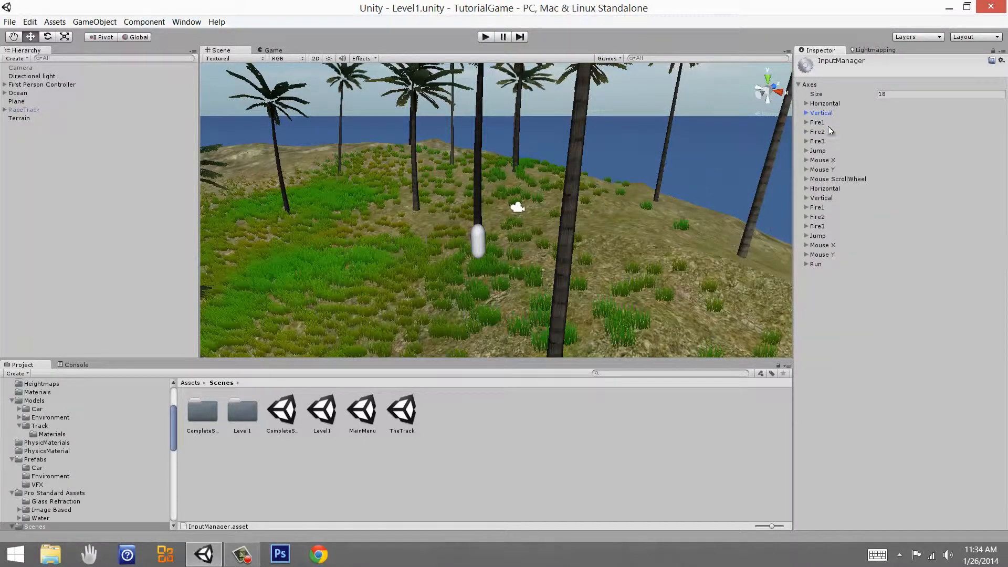
click(828, 188)
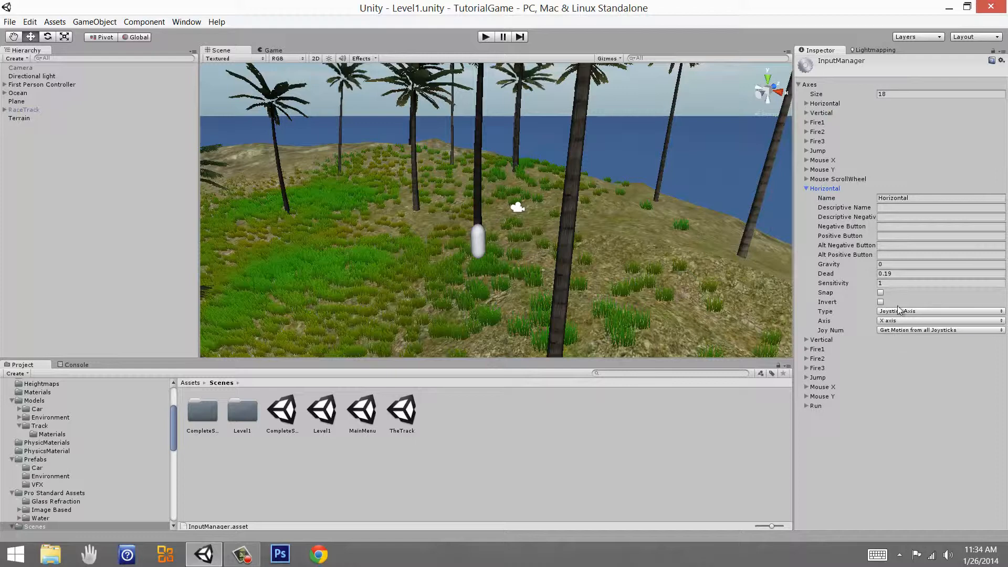
click(821, 340)
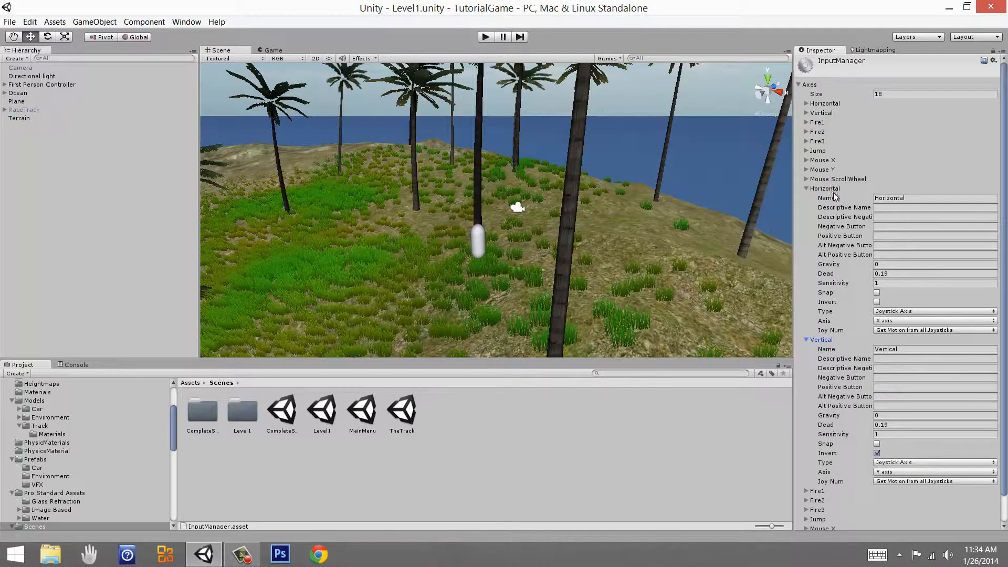
click(829, 104)
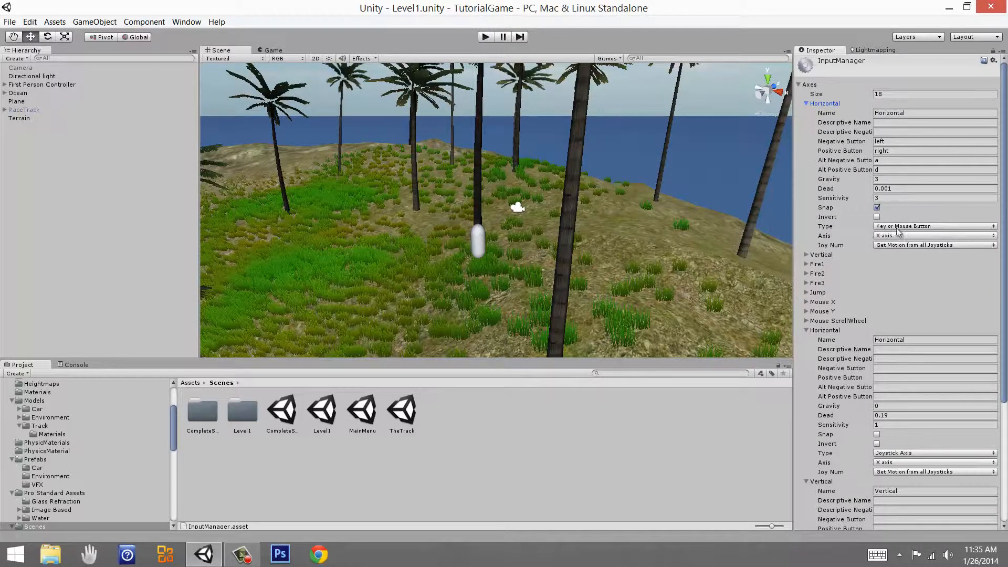
click(840, 104)
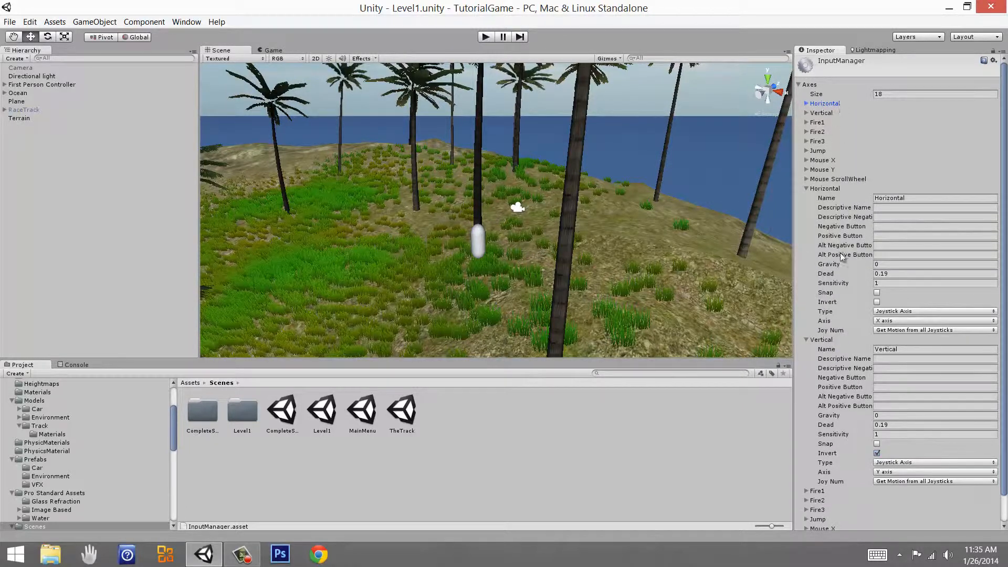
Step: Review the type options of the second Horizontal and Vertical axes, keeping Joystick Axis for both and Y axis for Vertical
scroll(867, 305, down, 2)
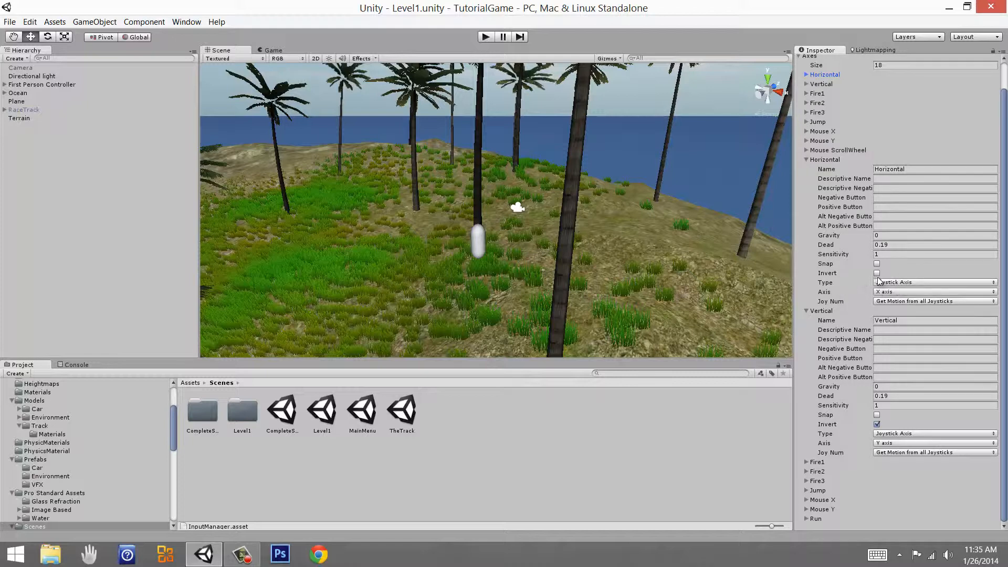
click(882, 282)
click(893, 323)
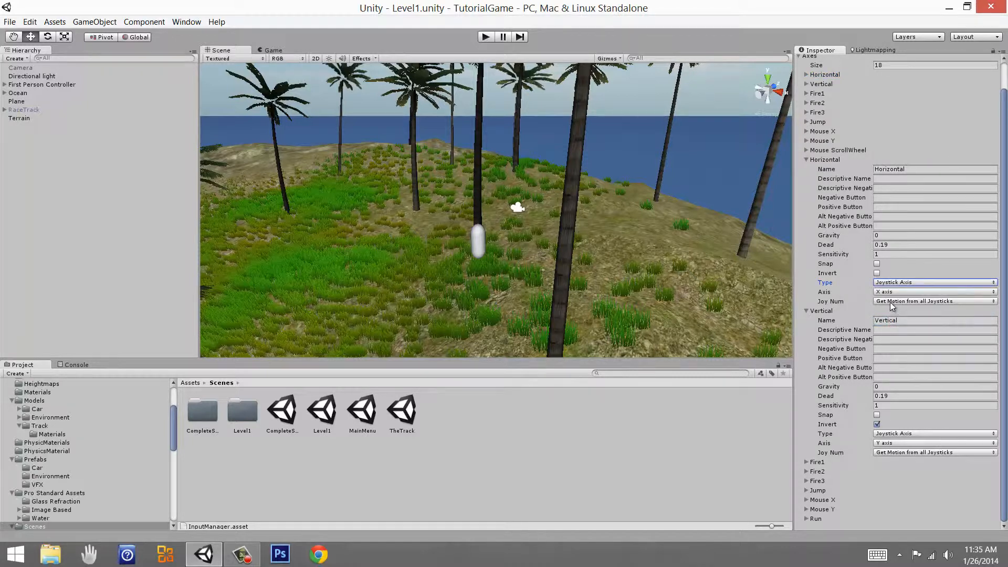
click(893, 433)
click(913, 471)
click(900, 444)
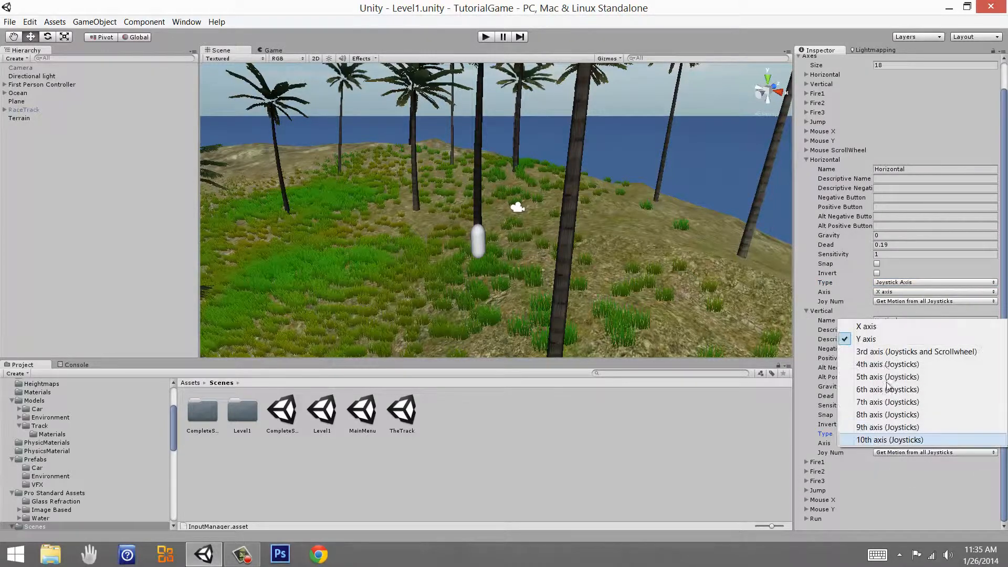
click(882, 339)
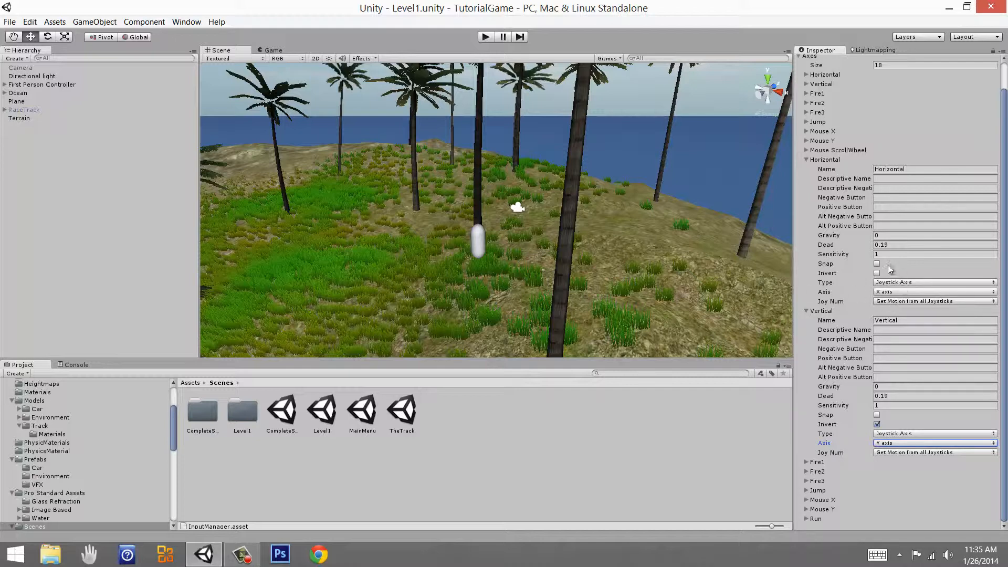
Step: Check the gravity and dead zone of the second Horizontal axis, and collapse the second Horizontal and Vertical axes
click(882, 235)
click(902, 244)
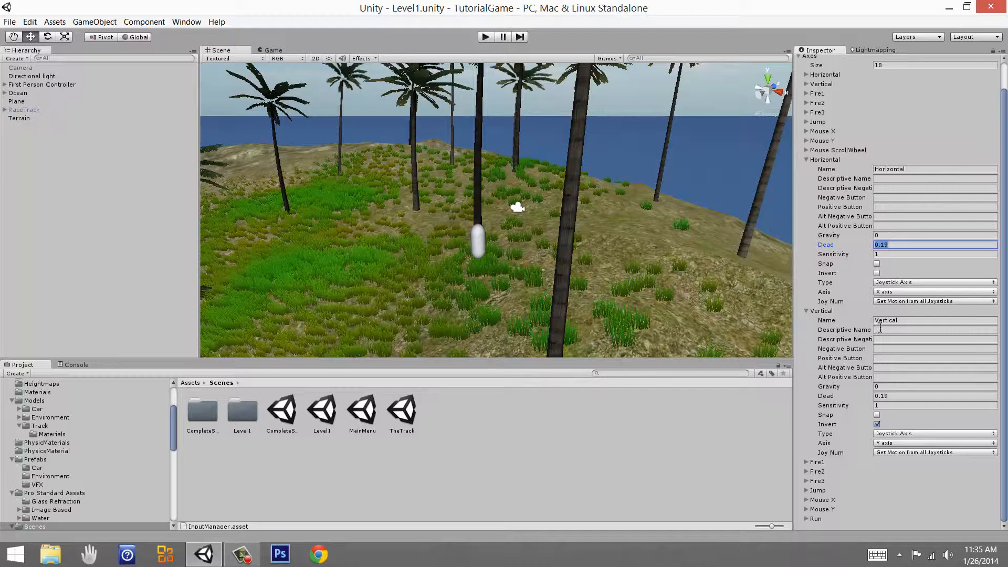
click(836, 157)
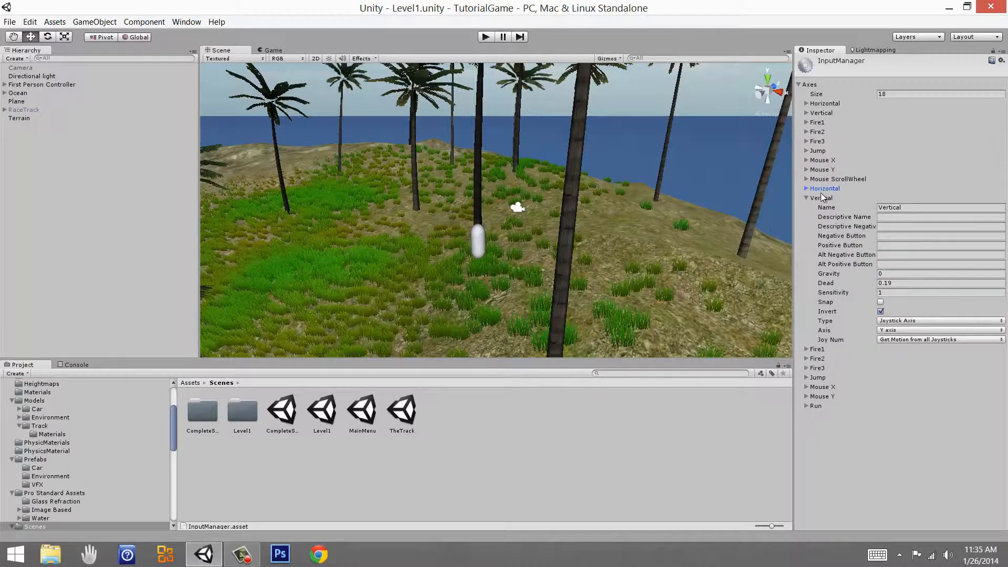
click(821, 195)
Step: Select the terrain in the scene view
alt+drag(651, 228, 541, 218)
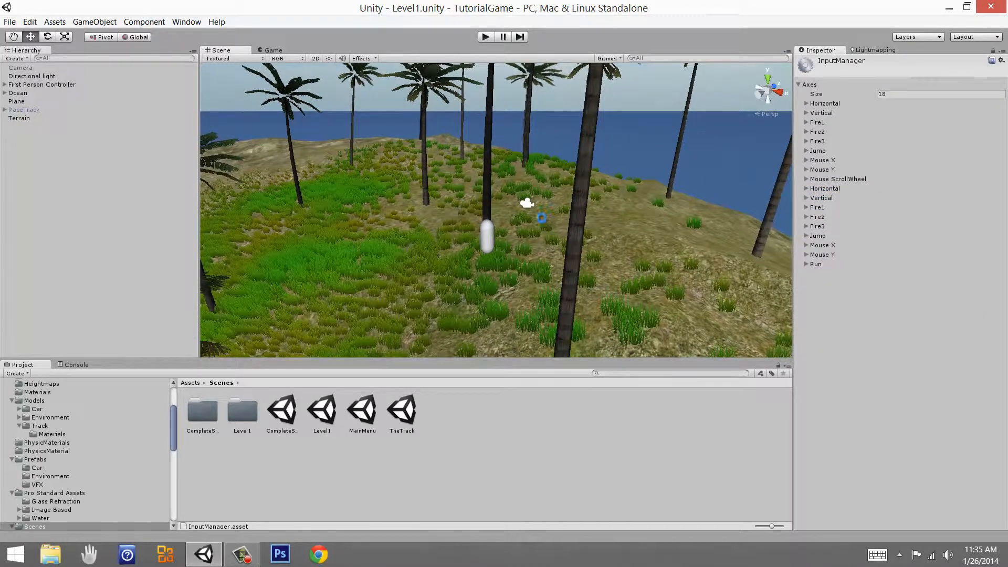
click(540, 218)
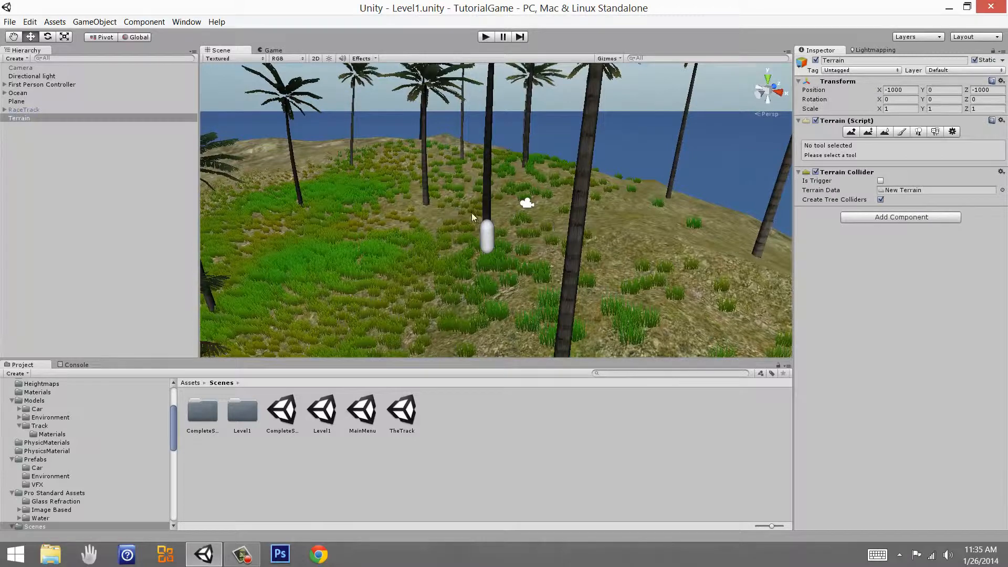
Step: Open the project's Input settings and expand the first Mouse X and Mouse Y axes
click(29, 21)
mouse_move(55, 264)
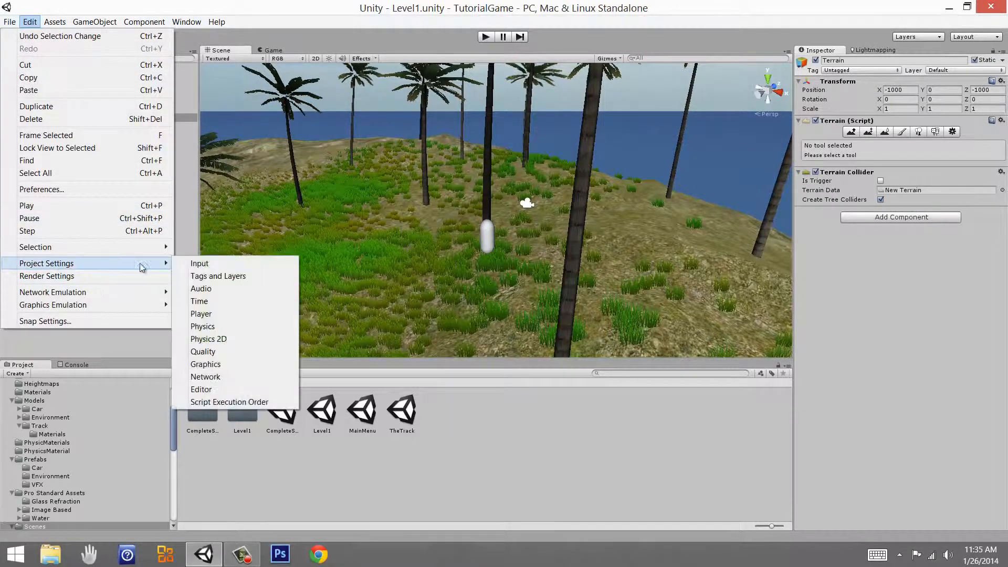
click(205, 264)
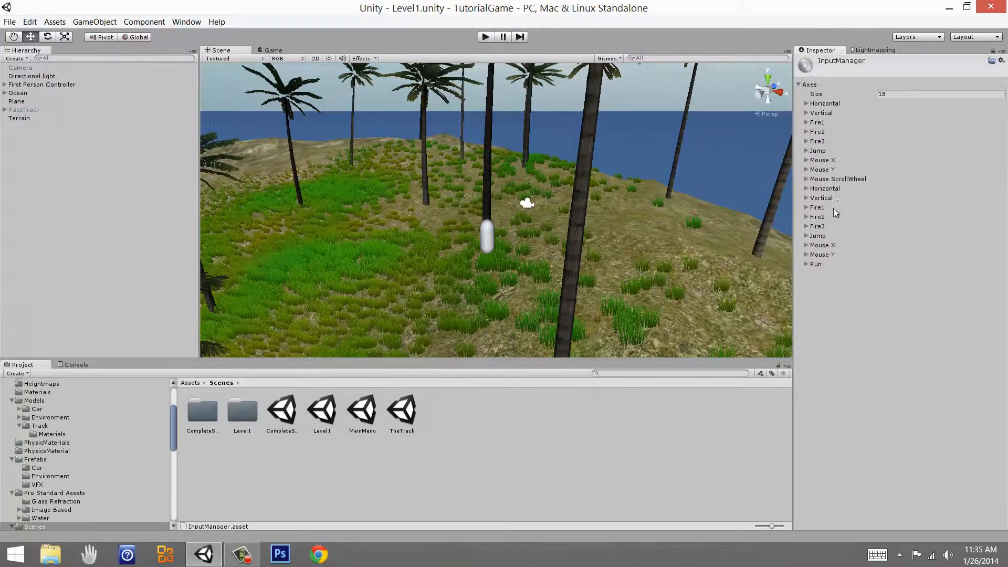
click(820, 160)
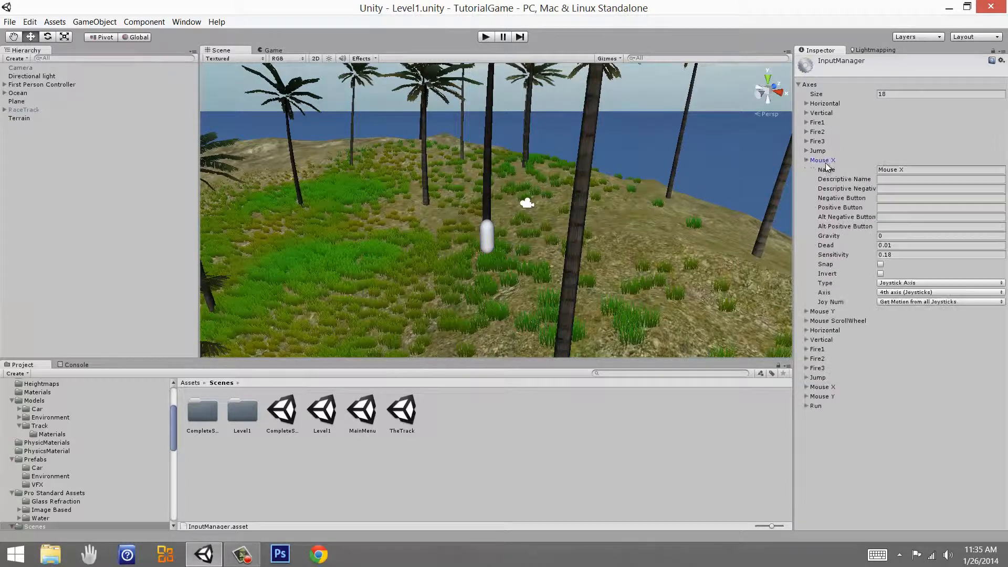
click(827, 312)
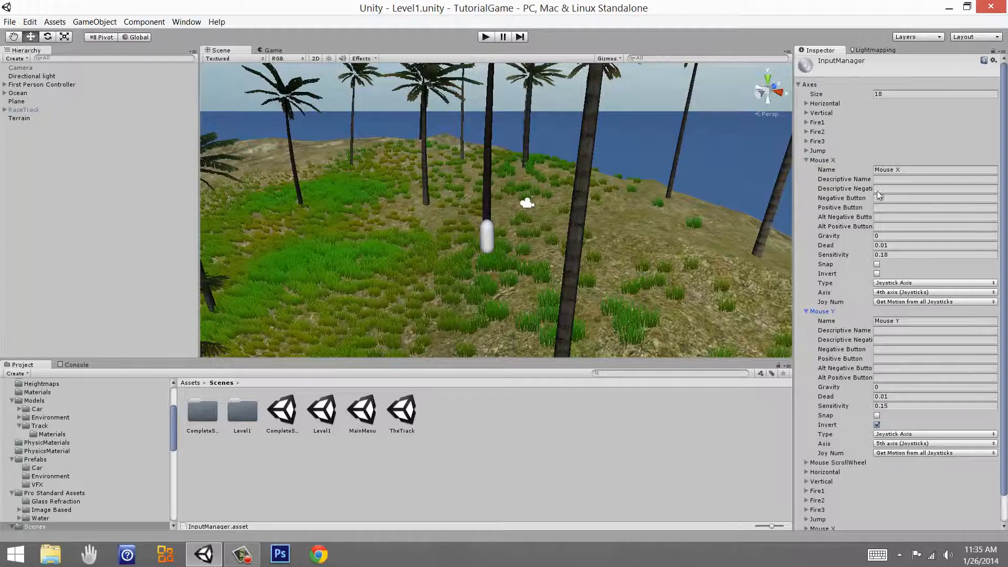
Step: Try dead zones of 0 and 1 on the first Mouse X axis, play-testing the game with each
click(896, 245)
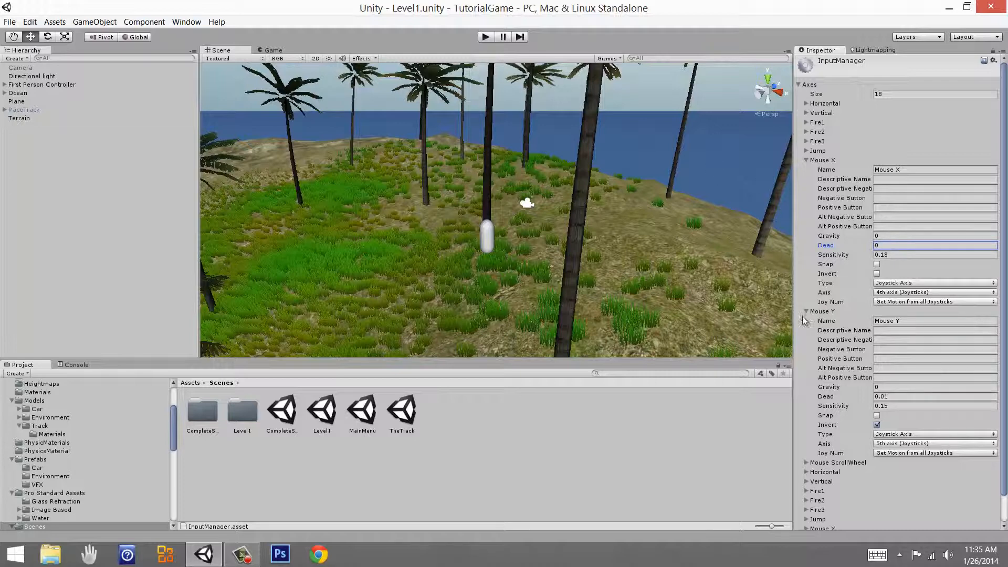
click(490, 36)
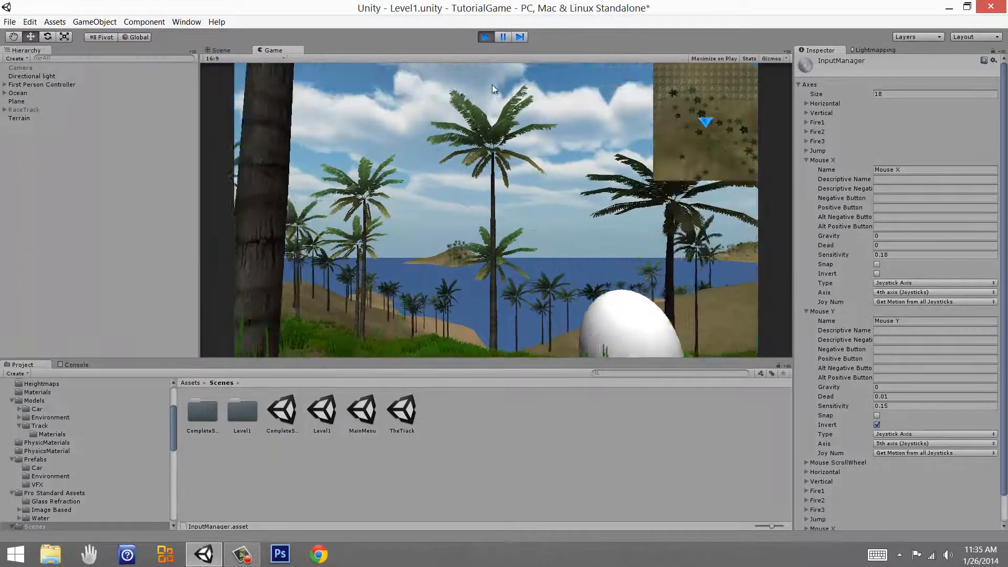
click(489, 37)
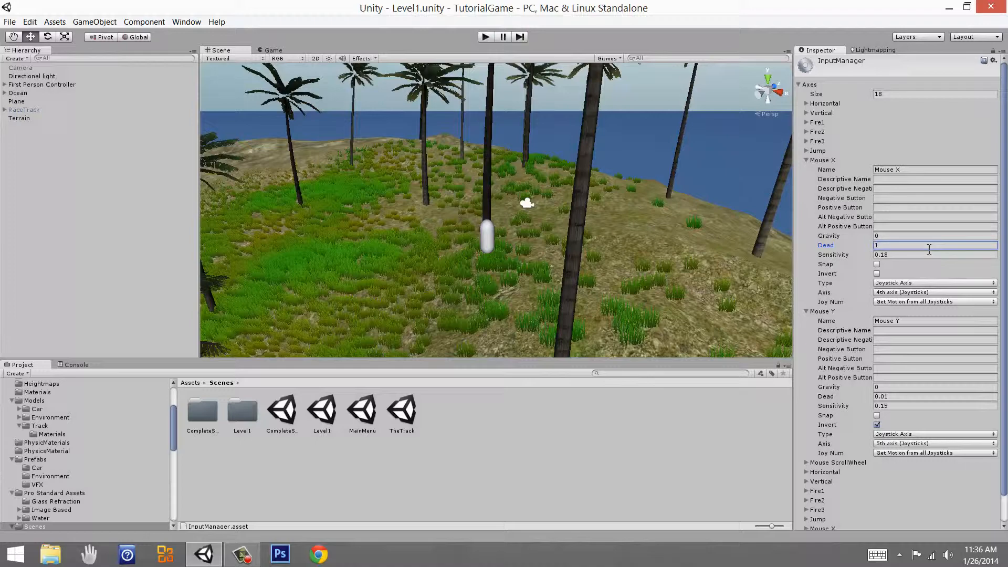
key(ctrl+p)
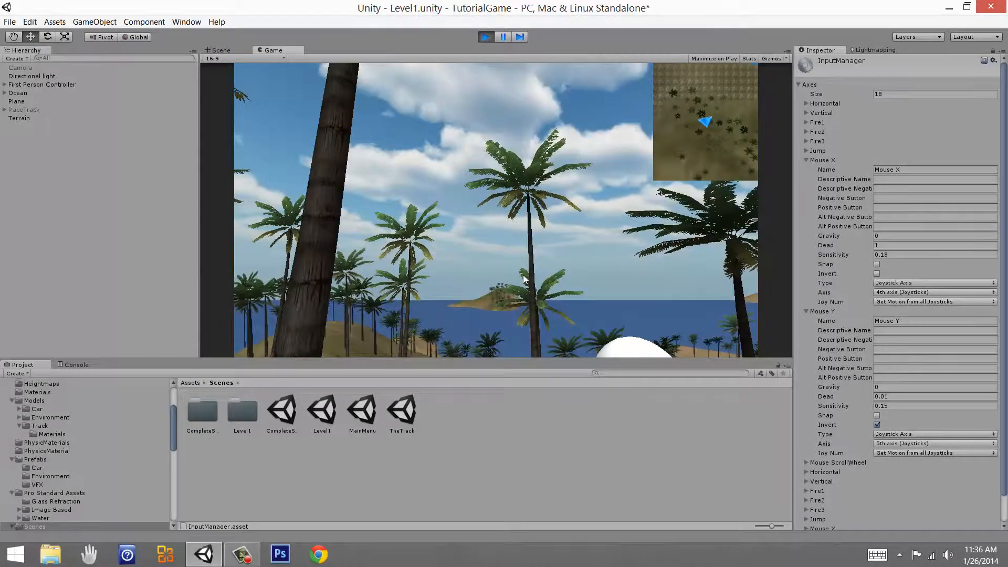
click(485, 37)
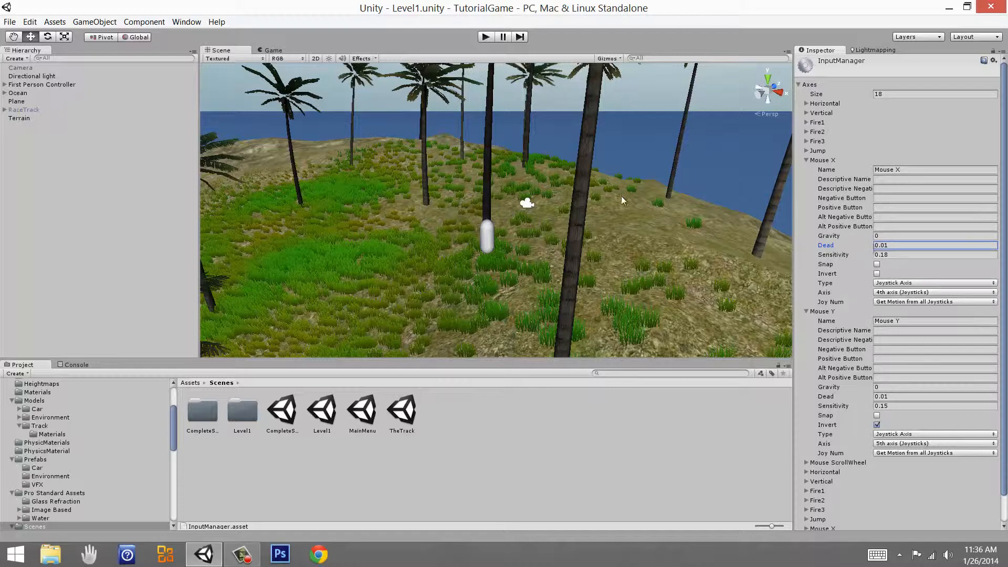
Step: Run the game and try dead zones of 5, 1 and 0.5 on the first Mouse X axis during play
click(485, 36)
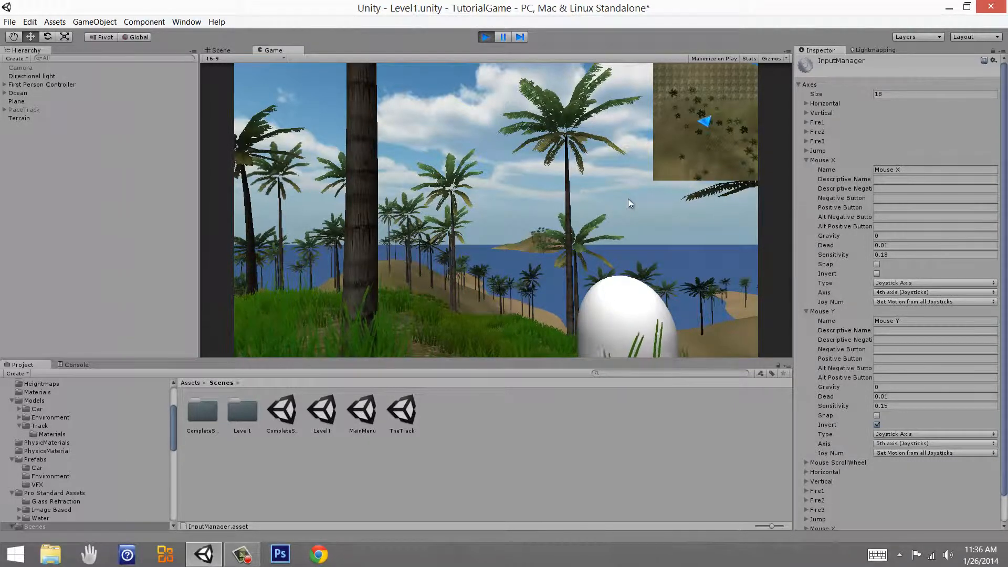
click(877, 245)
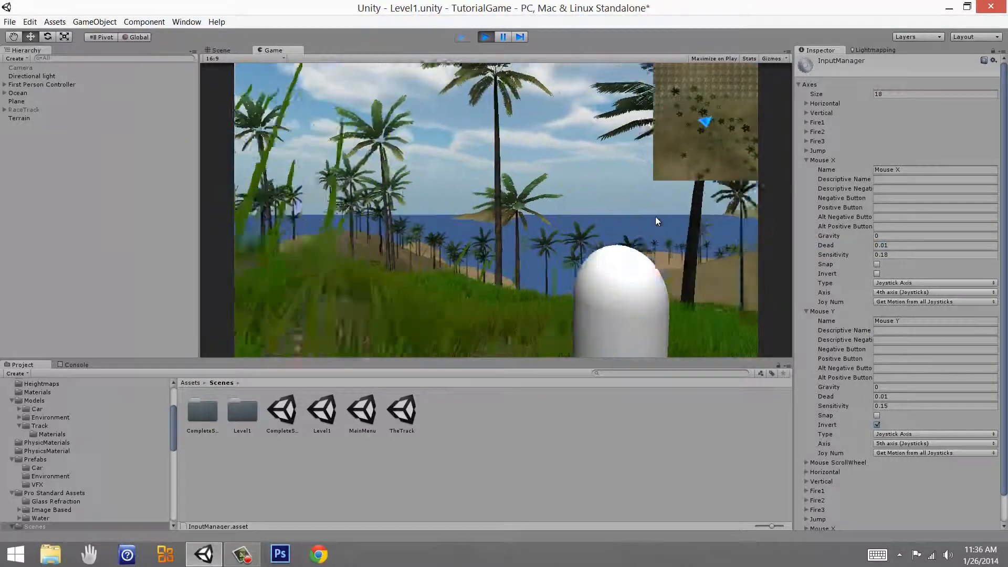
click(903, 245)
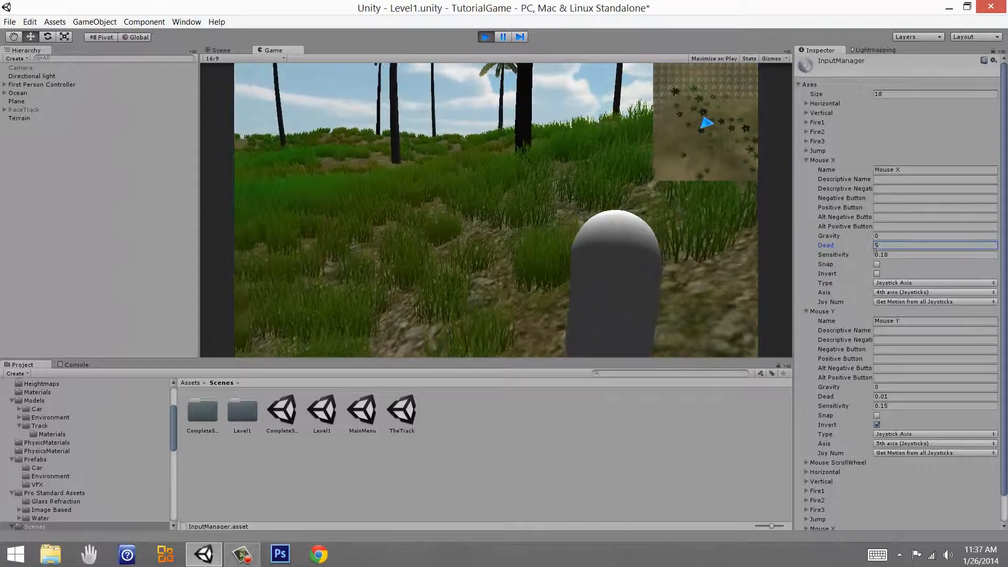
drag(885, 245, 864, 248)
text(1)
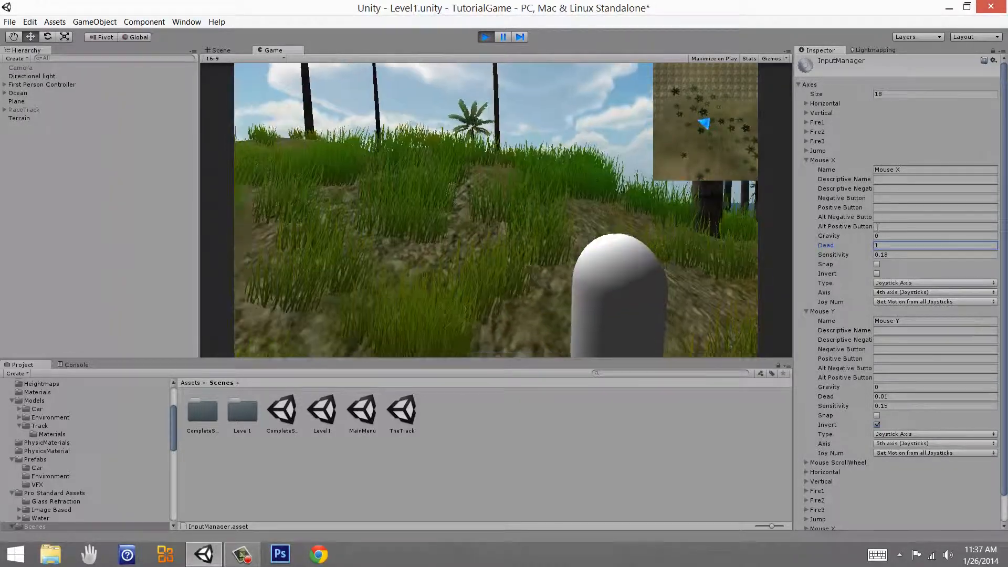
text(.5)
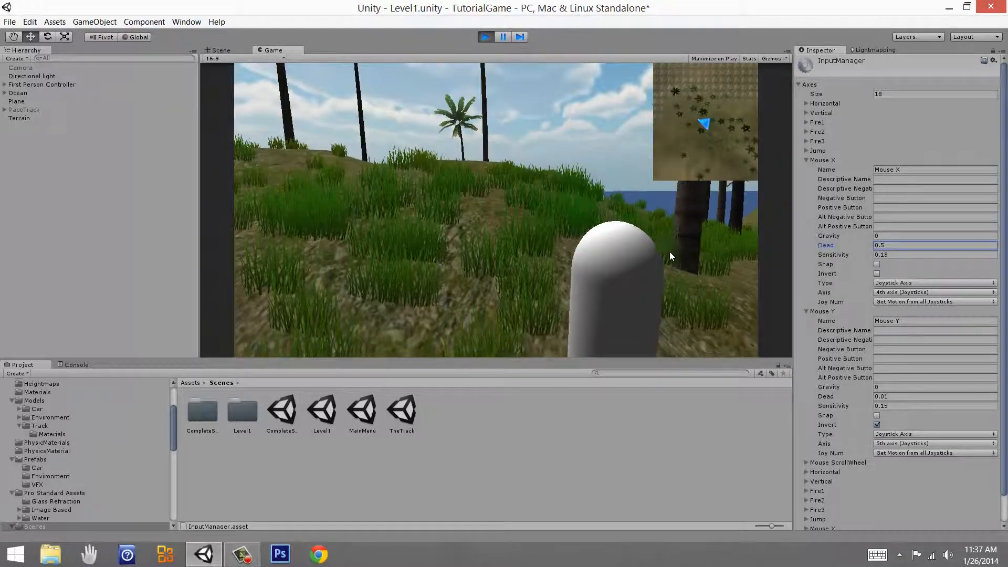
Step: Try smaller dead zones of 0.1, 0.0001 and 1e-07 on the first Mouse X axis while the game runs
click(919, 245)
text(.1)
key(Return)
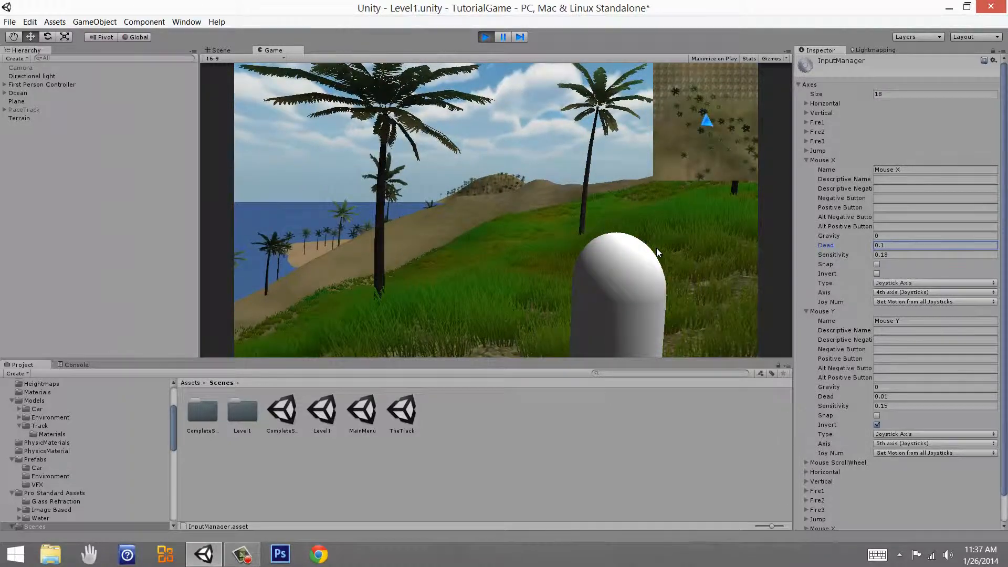
click(892, 245)
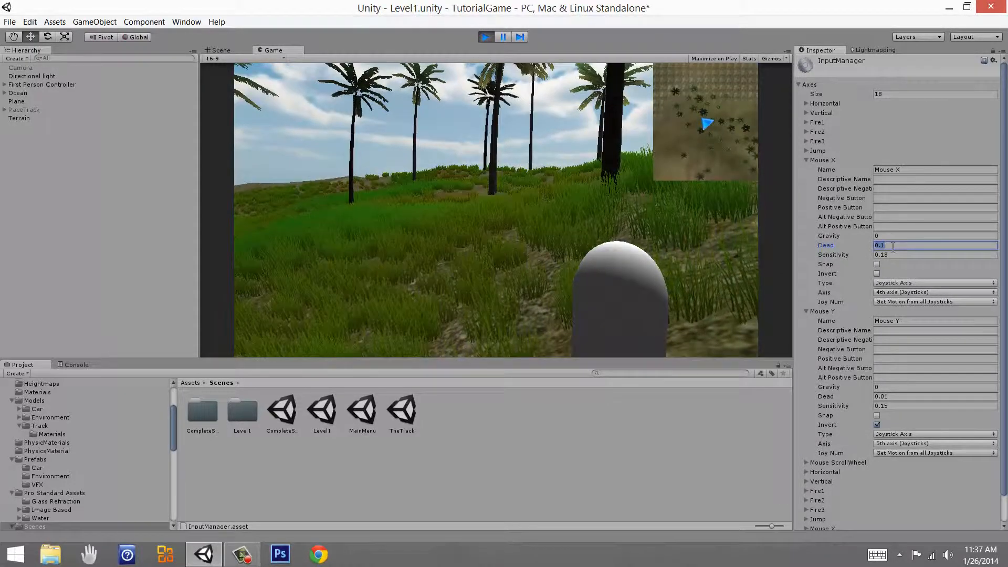
text(0.0001)
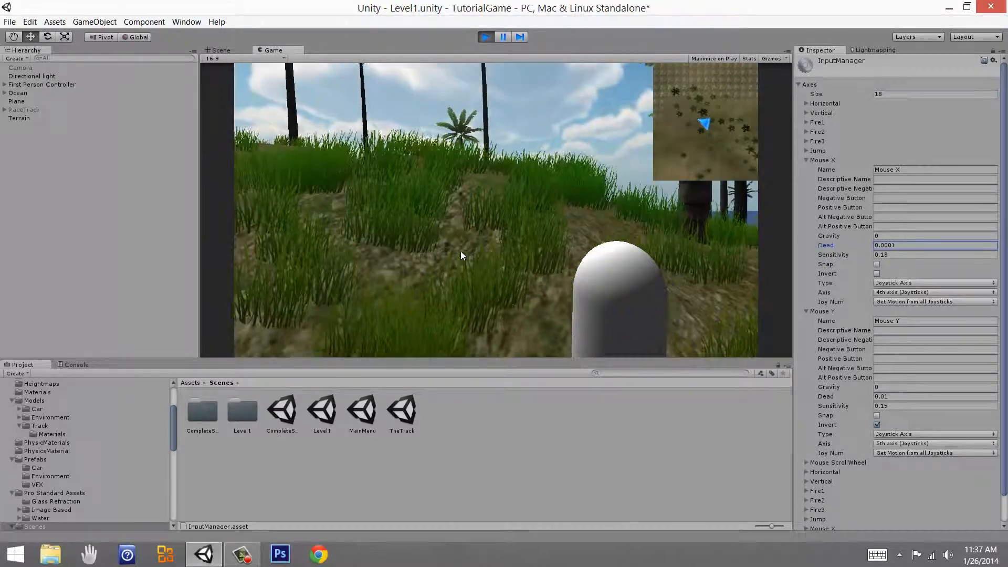
click(923, 246)
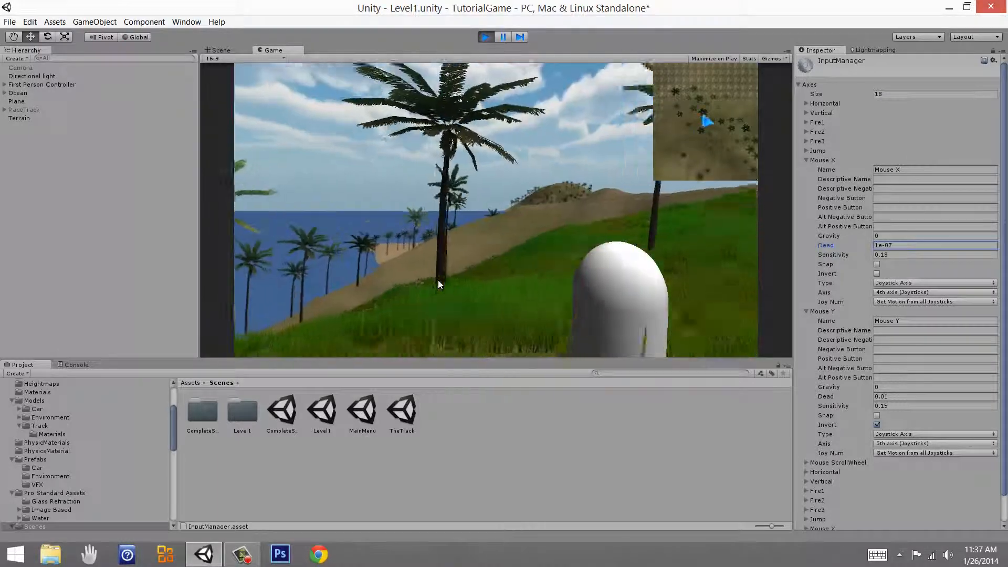
Step: Set the first Mouse X axis's dead zone to 0.01, test looking around in the game, and stop play mode
click(898, 246)
key(BackSpace)
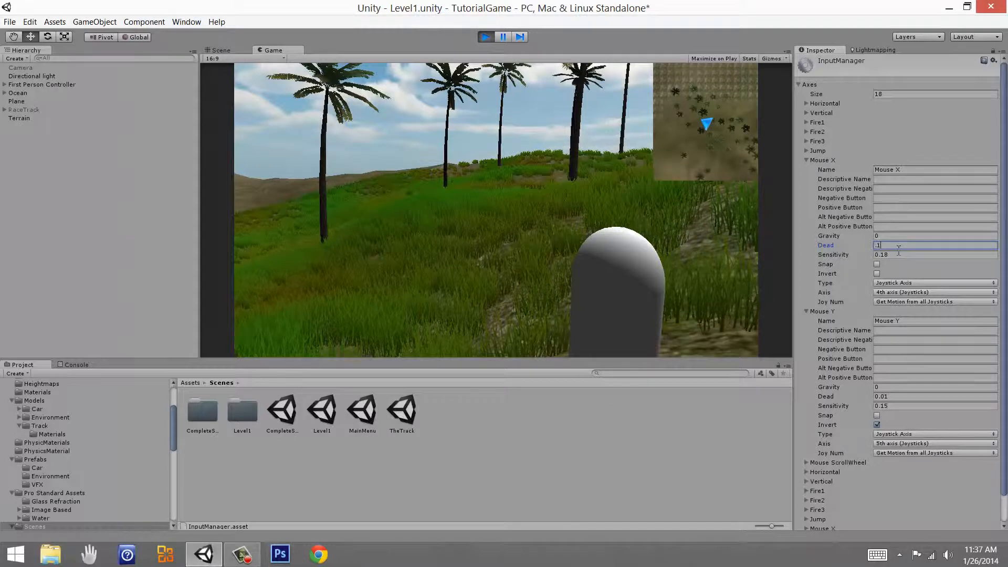
text(0.01)
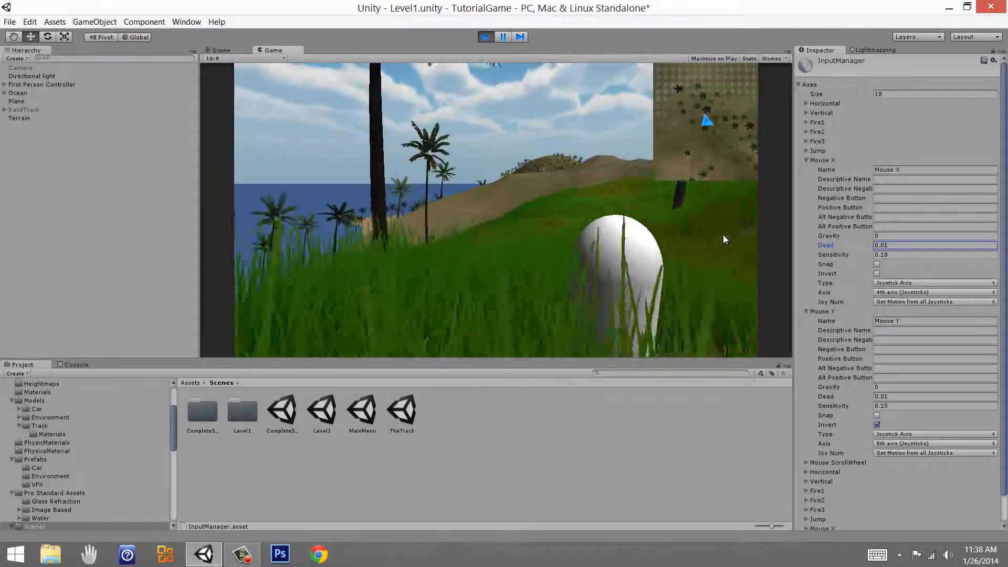
click(885, 245)
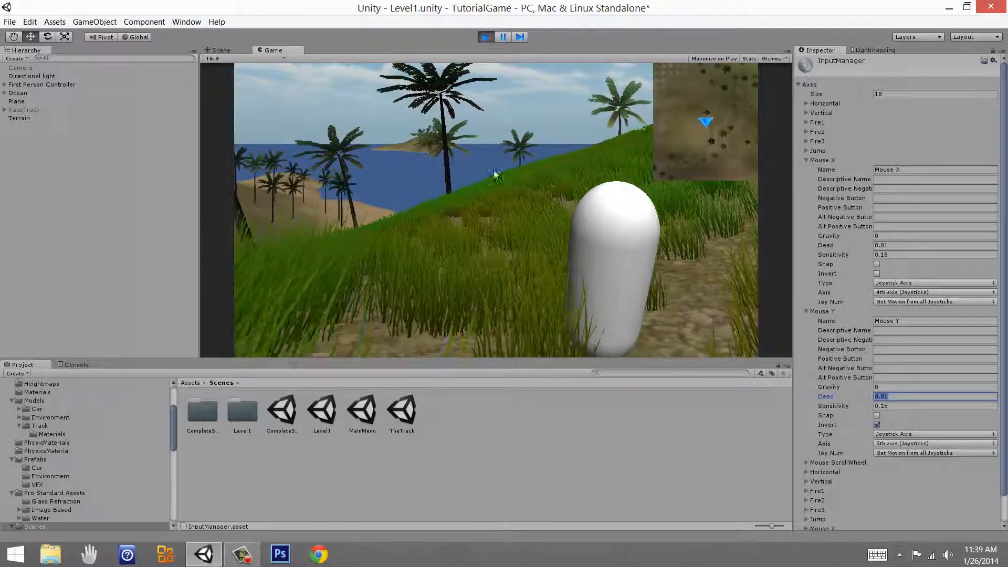
click(485, 37)
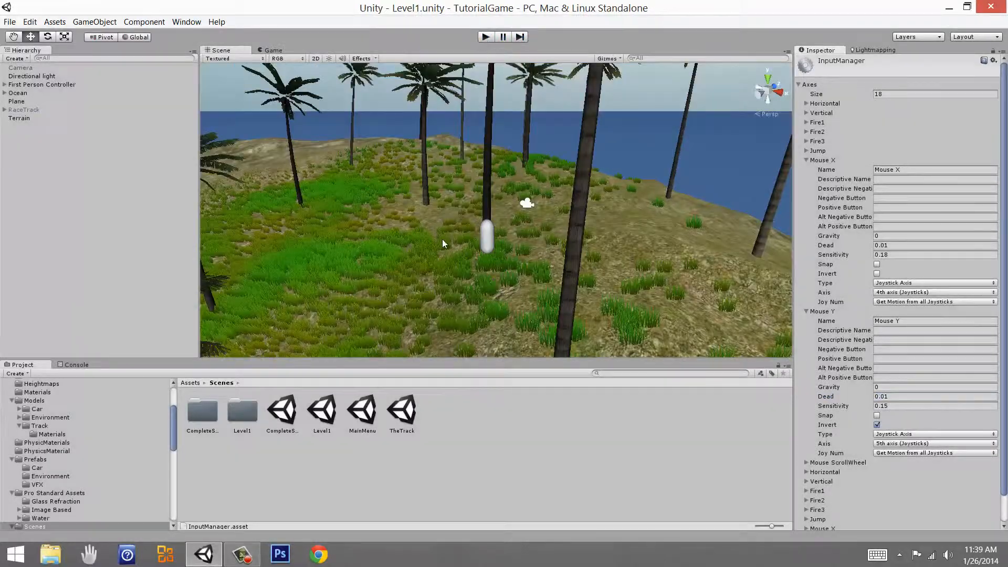
right_drag(442, 238, 436, 240)
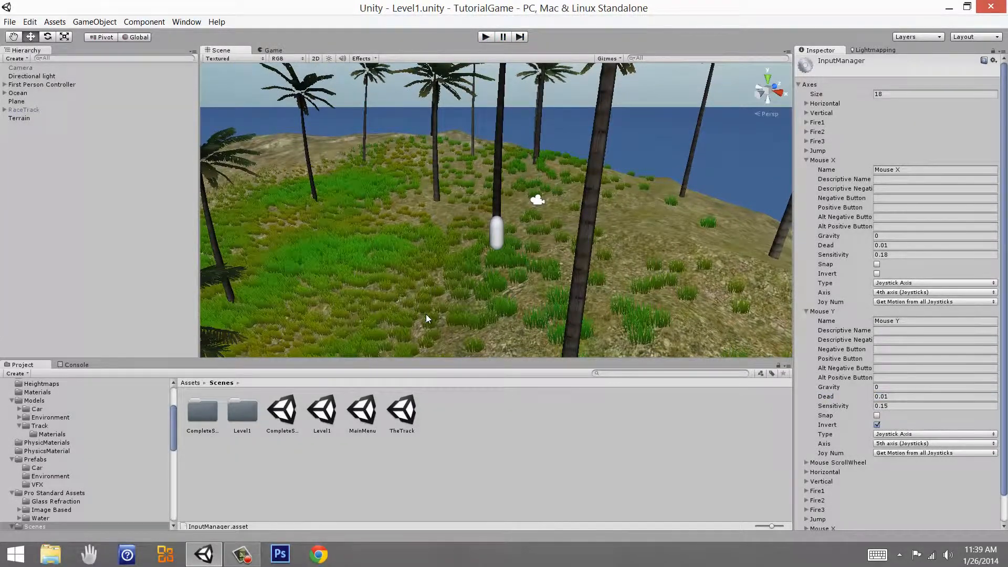
click(242, 554)
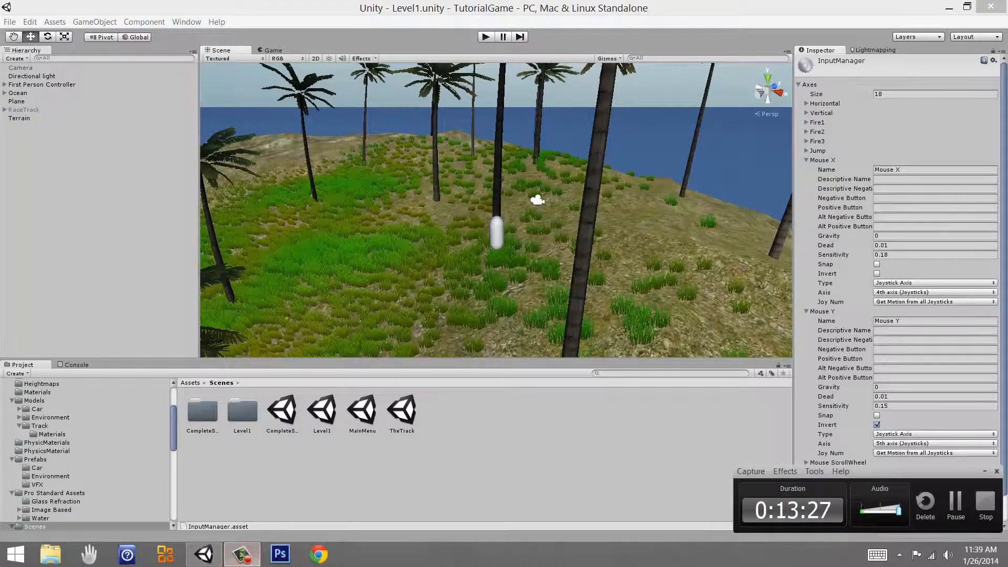